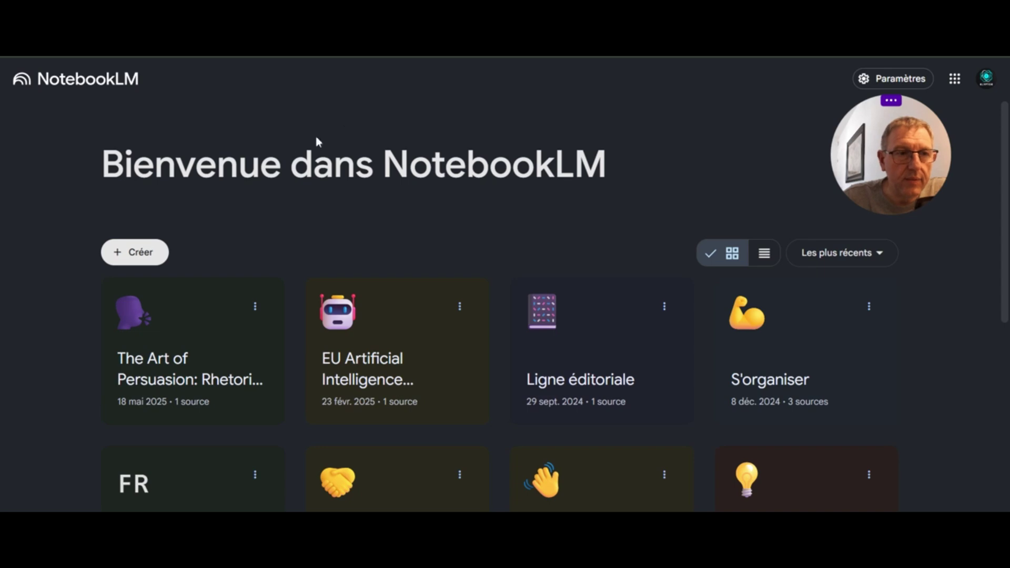
Step: Create a new notebook and import the "pouvoir-rhetorique" PDF as its source
{"action": "left_click", "coordinate": [135, 253]}
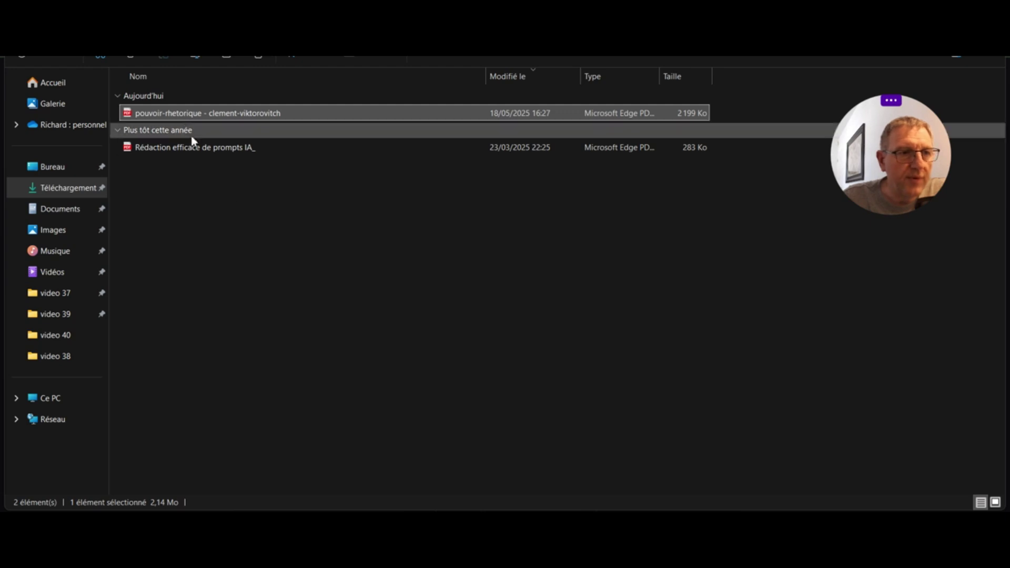
{"action": "left_click_drag", "start_coordinate": [183, 116], "coordinate": [563, 334]}
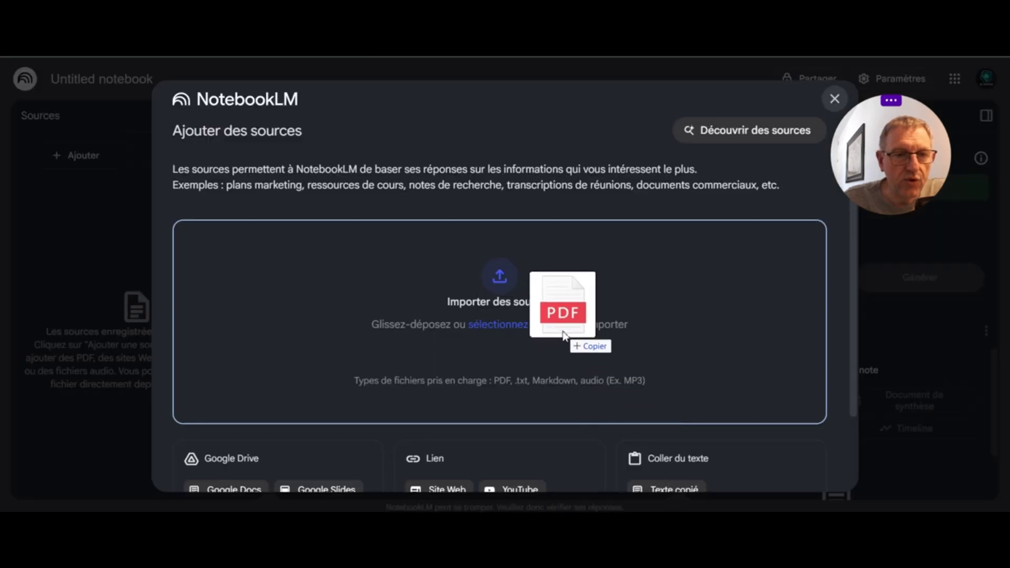
{"action": "left_click_drag", "start_coordinate": [563, 335], "coordinate": [583, 352]}
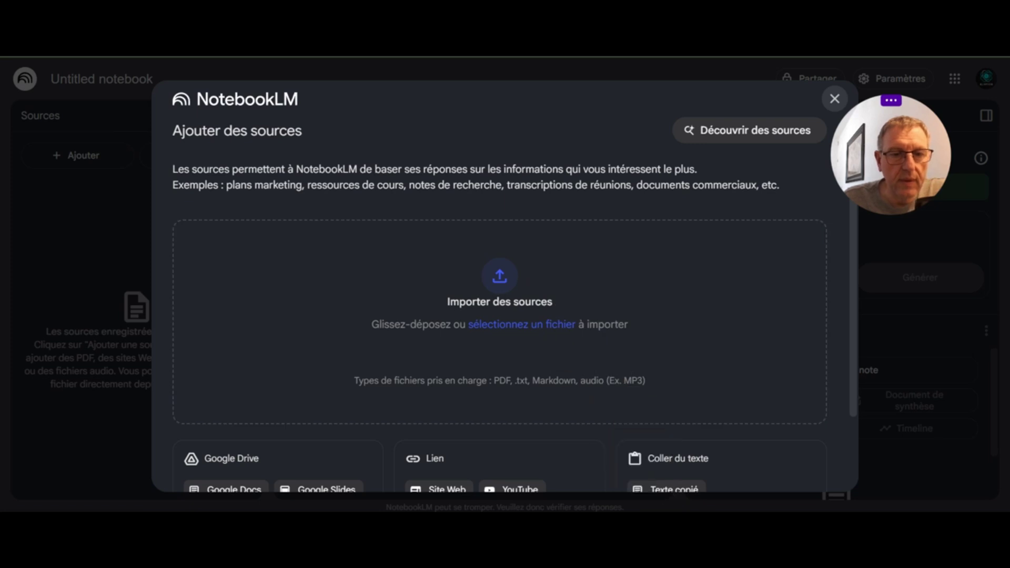
{"action": "left_click", "coordinate": [499, 277]}
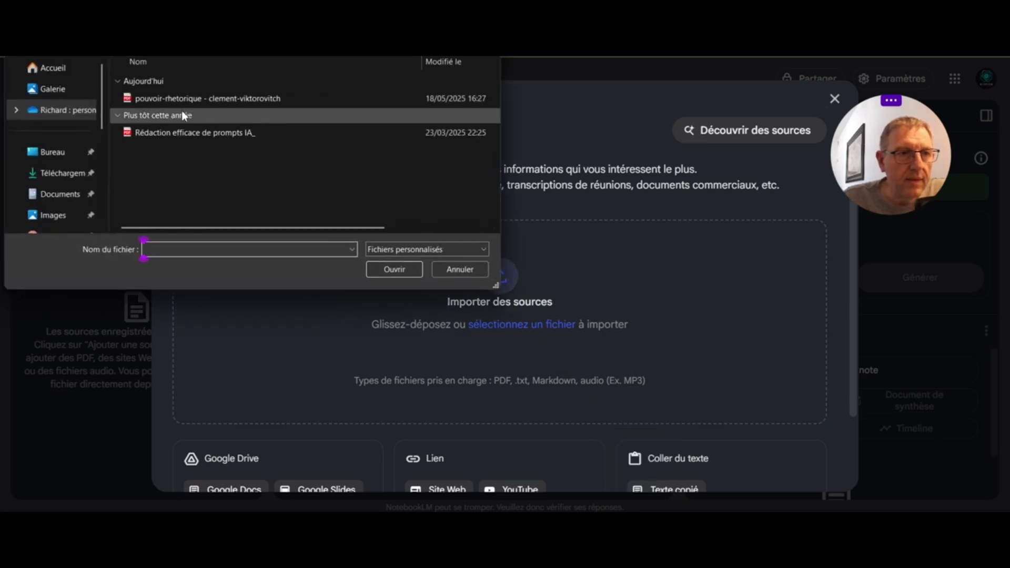
{"action": "left_click", "coordinate": [172, 99]}
{"action": "left_click", "coordinate": [391, 269]}
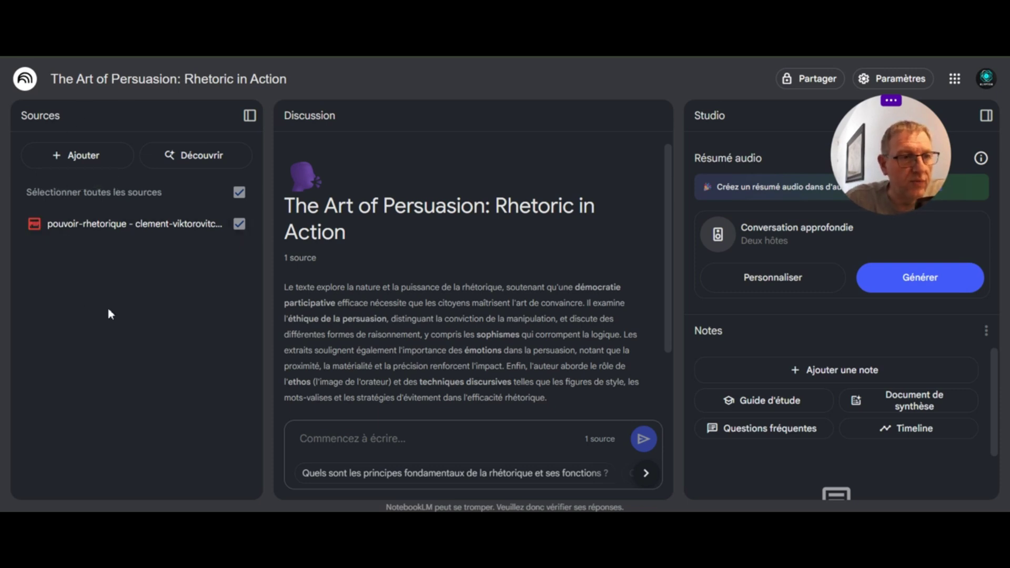
Step: Review the source types that can be added to the notebook, including audio files, and close the options without adding any
{"action": "left_click", "coordinate": [81, 157]}
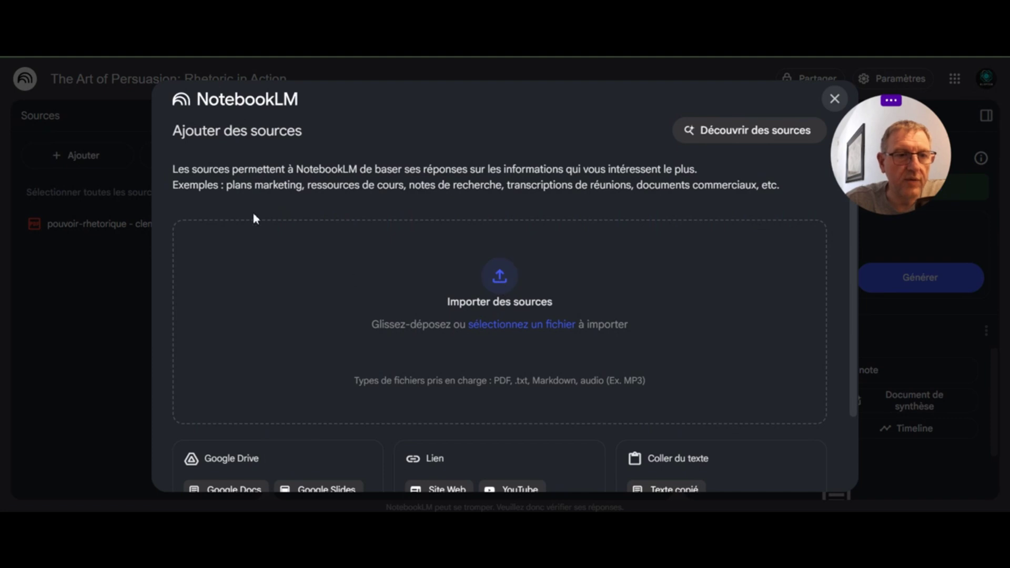
{"action": "scroll", "coordinate": [370, 305], "scroll_direction": "down", "scroll_amount": 2}
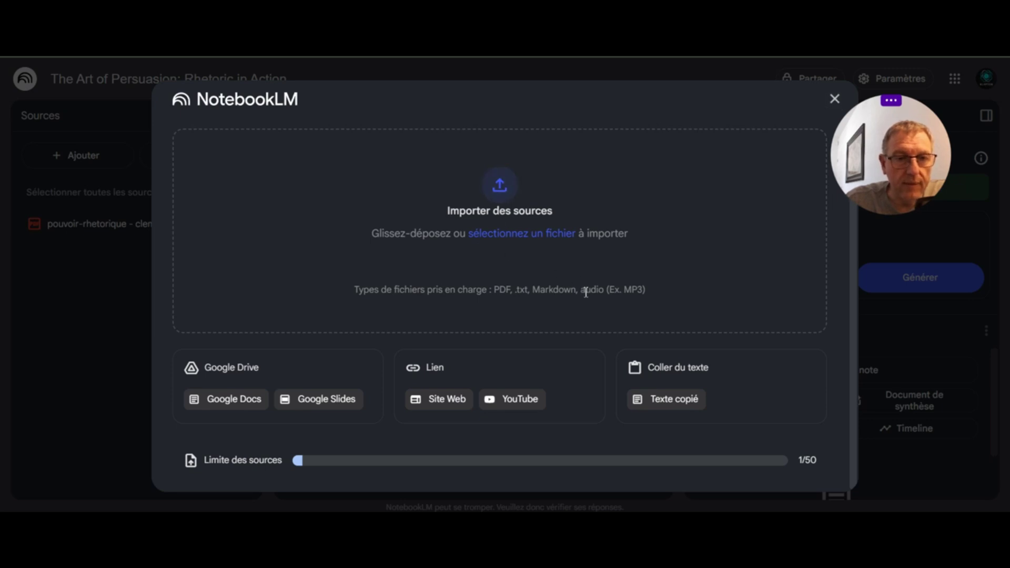
{"action": "left_click_drag", "start_coordinate": [581, 290], "coordinate": [603, 293]}
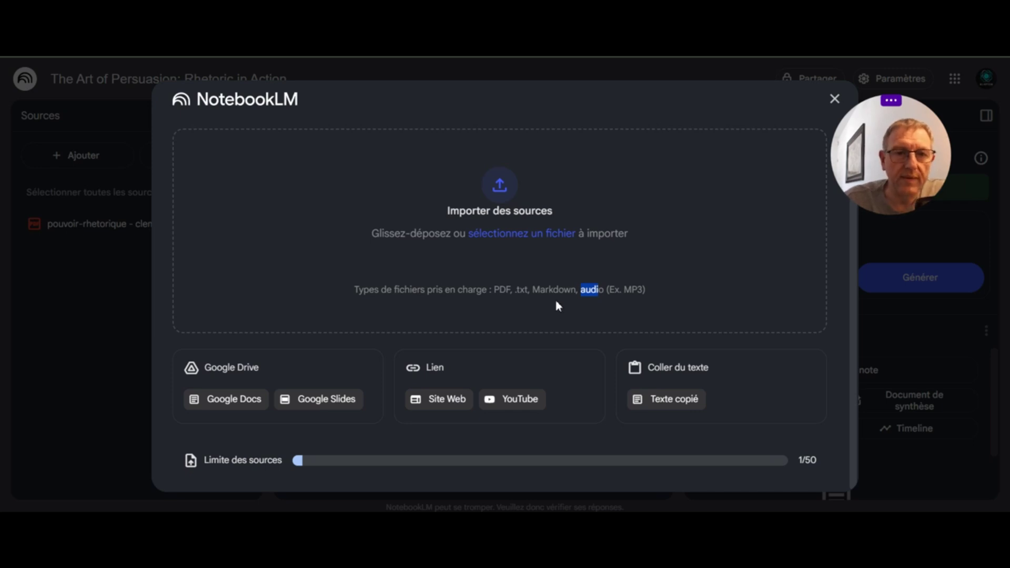
{"action": "key", "text": "Escape"}
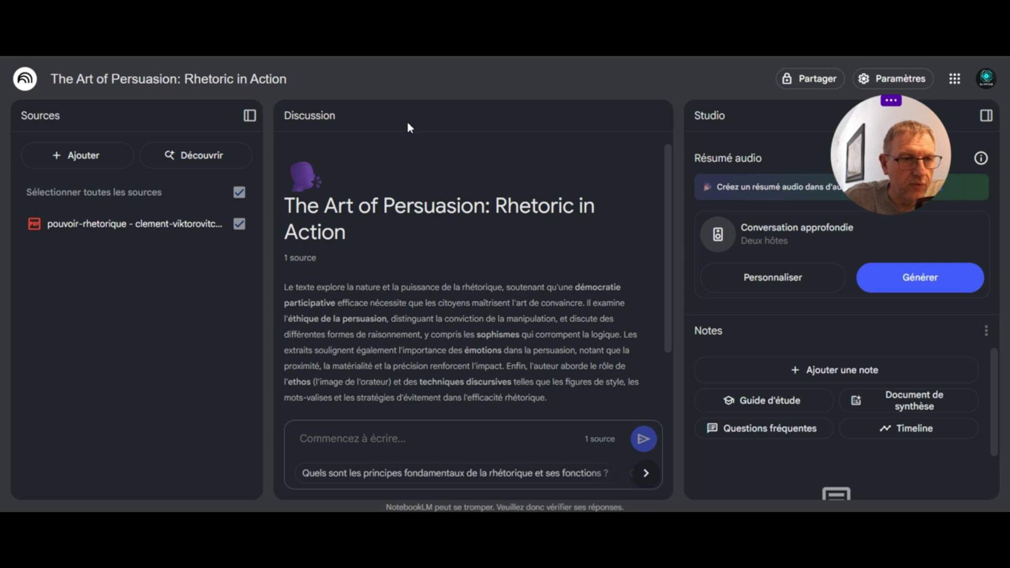
{"action": "left_click_drag", "start_coordinate": [886, 149], "coordinate": [106, 339]}
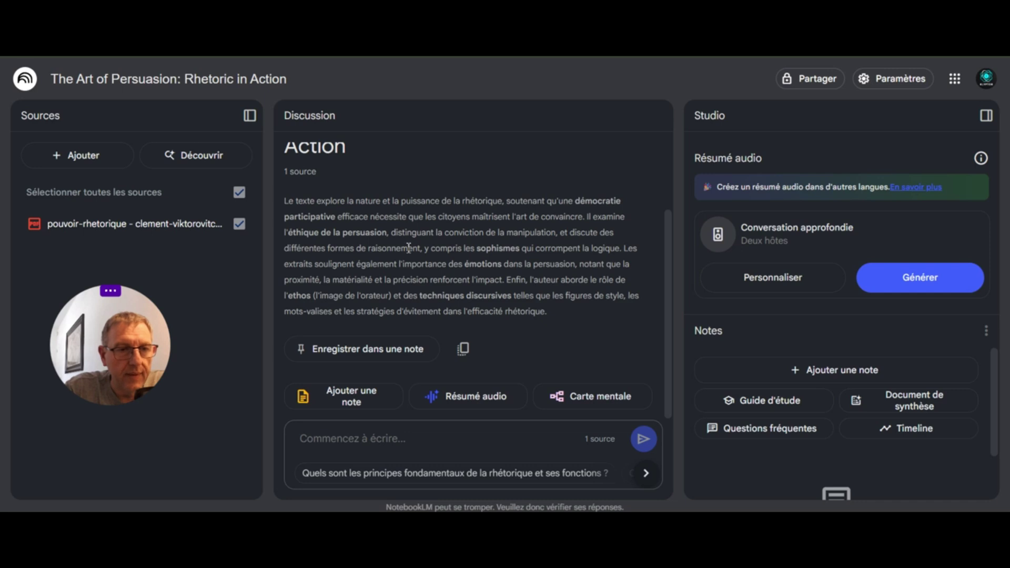
{"action": "scroll", "coordinate": [416, 248], "scroll_direction": "up", "scroll_amount": 3}
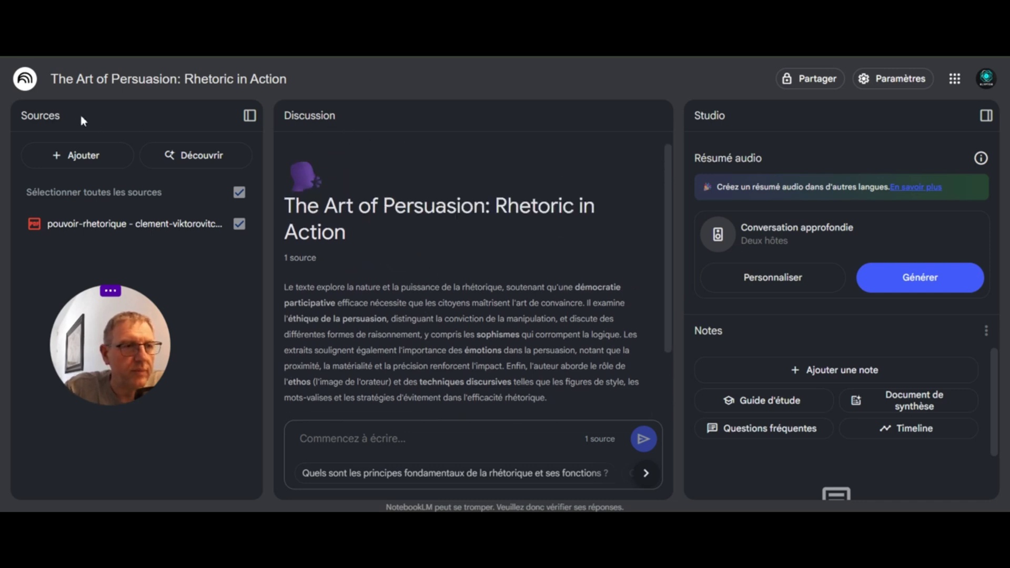
Step: Check the title-editing option of the newest notebook in the notebook list, cancel it, and reopen the notebook
{"action": "left_click", "coordinate": [23, 81]}
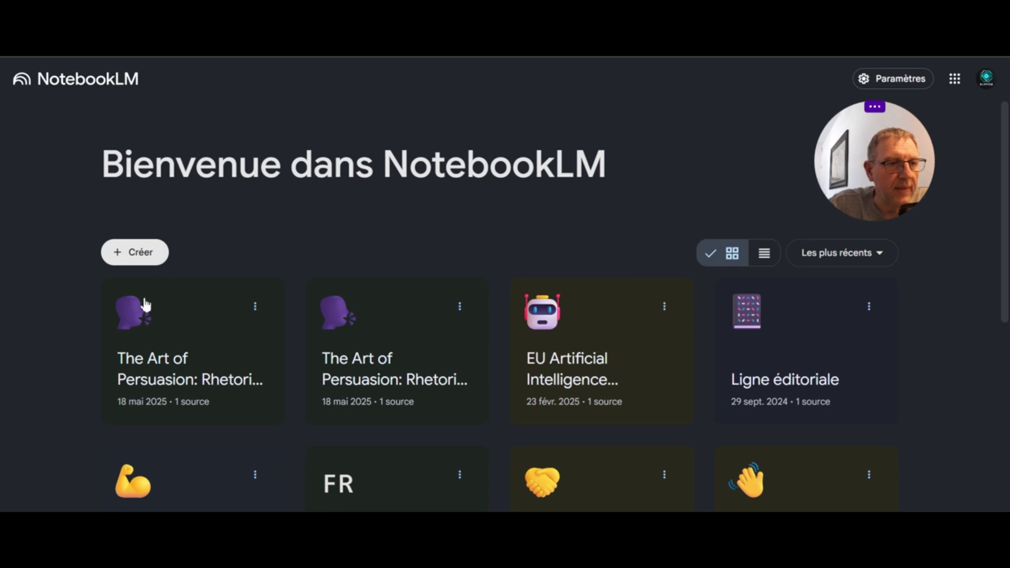
{"action": "left_click", "coordinate": [256, 309]}
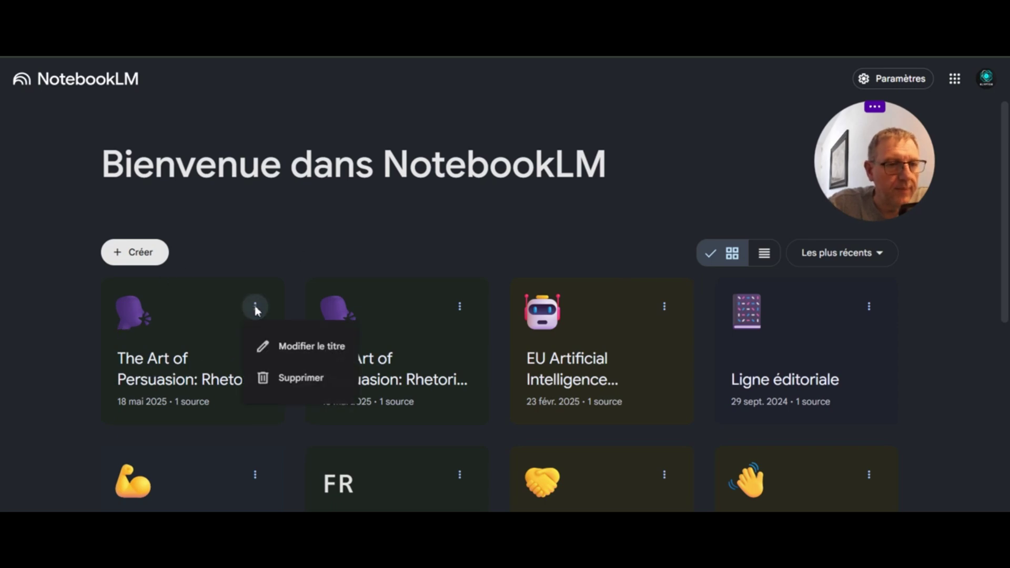
{"action": "left_click", "coordinate": [307, 348]}
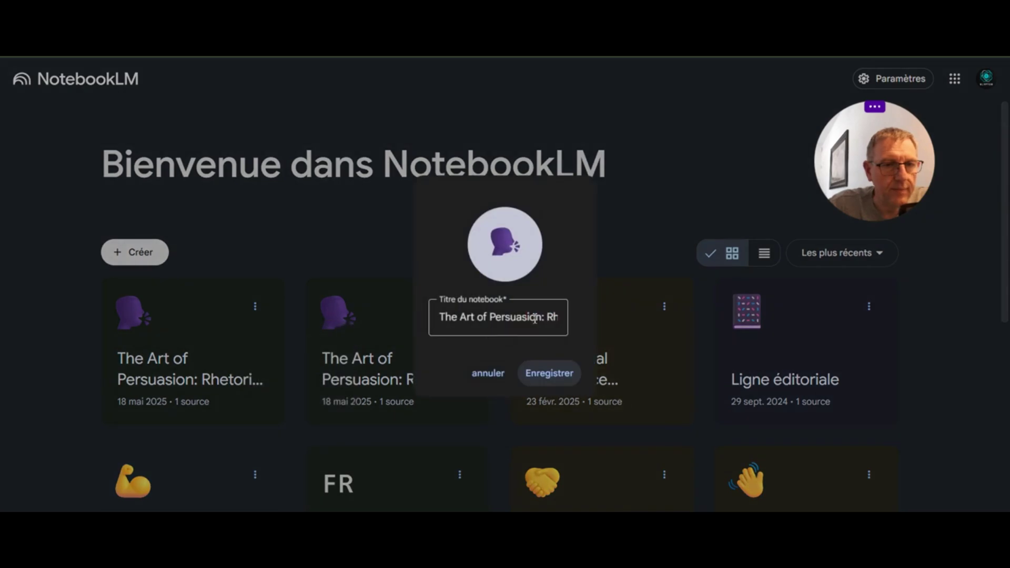
{"action": "left_click", "coordinate": [488, 372]}
{"action": "left_click", "coordinate": [220, 361]}
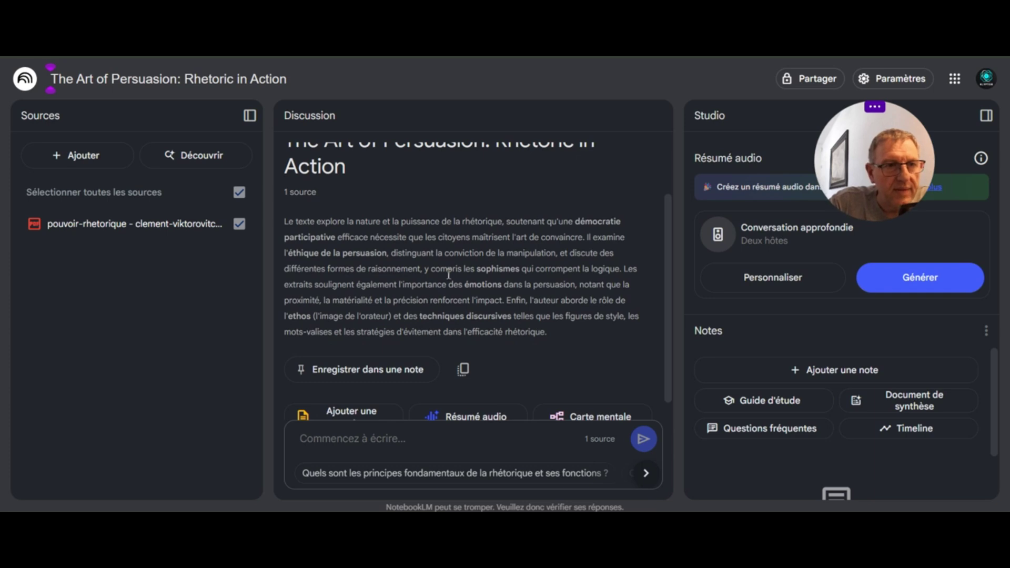
Step: Look through the suggested questions offered below the notebook's summary
{"action": "scroll", "coordinate": [449, 272], "scroll_direction": "down", "scroll_amount": 1}
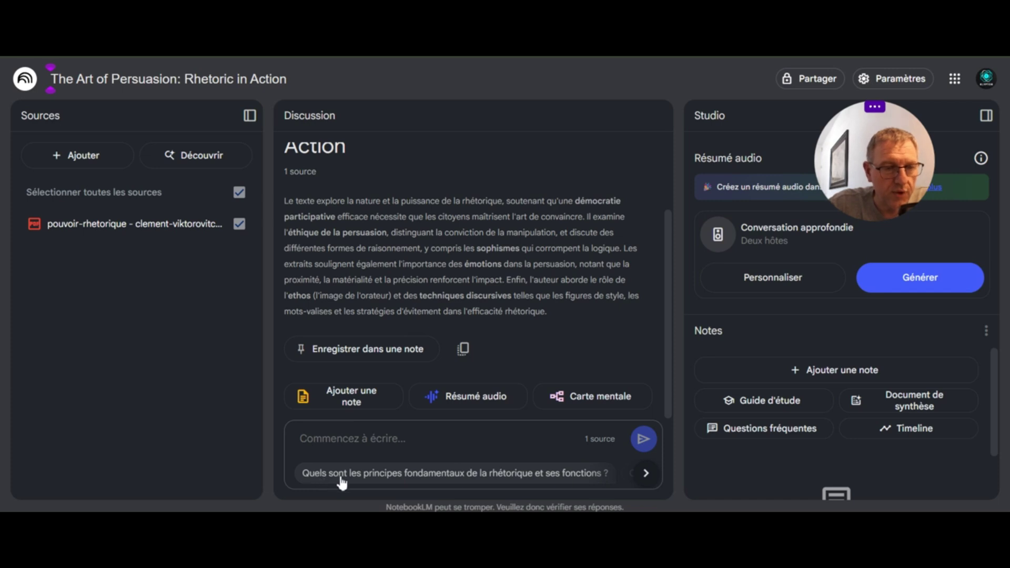
{"action": "left_click", "coordinate": [646, 476]}
{"action": "left_click", "coordinate": [646, 476]}
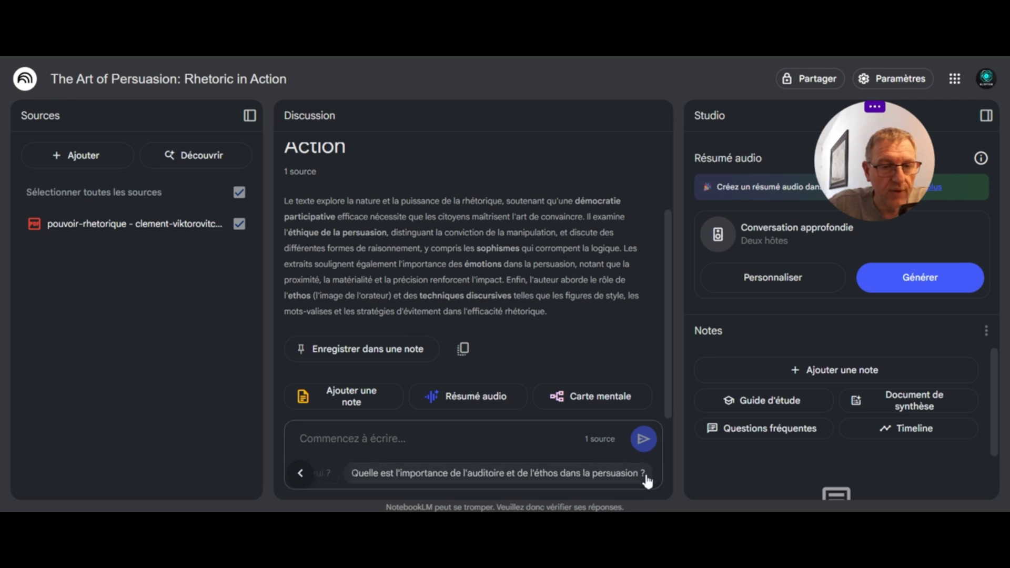
{"action": "left_click", "coordinate": [301, 473]}
{"action": "left_click", "coordinate": [300, 474]}
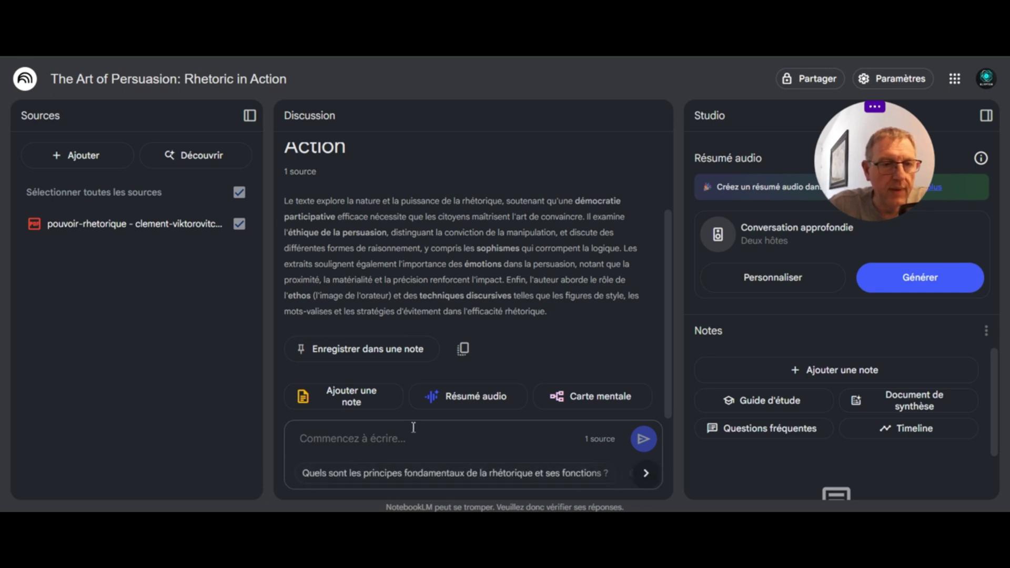
Step: Ask the notebook "Quelles sont les principales idées développées dans cette source?"
{"action": "left_click", "coordinate": [358, 440]}
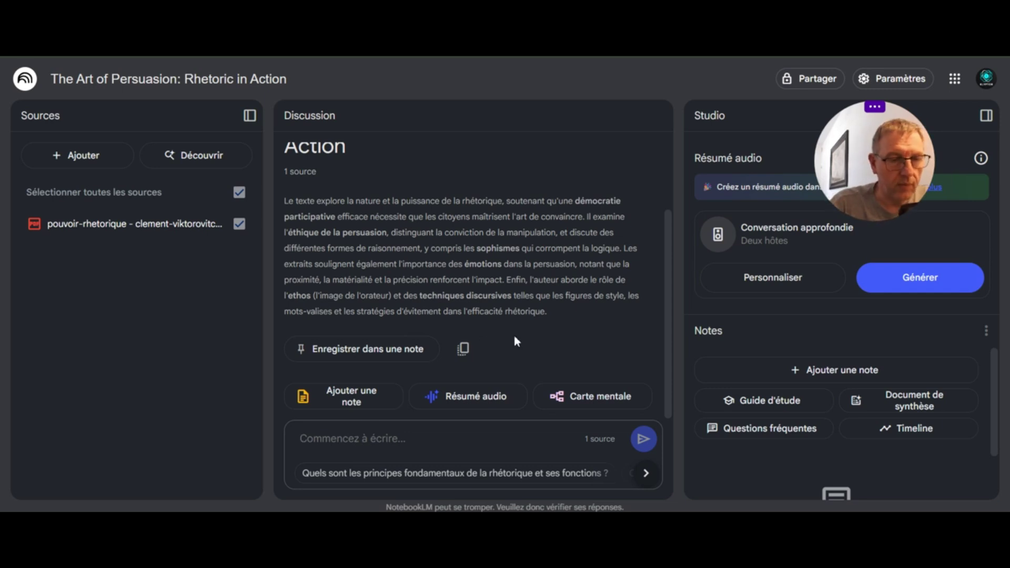
{"action": "type", "text": "Quelles sont les principales idées développées dans cette source?"}
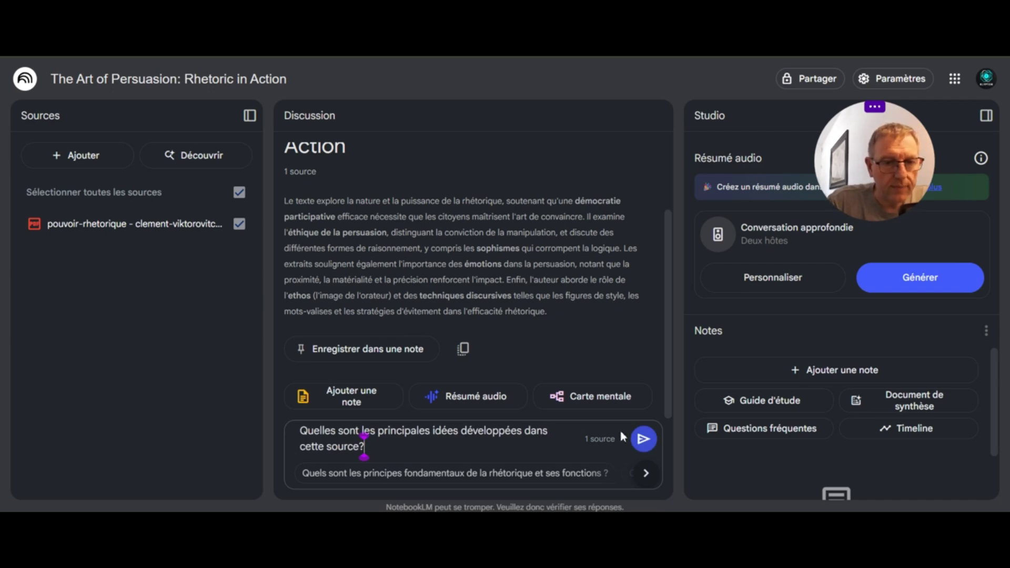
{"action": "left_click", "coordinate": [643, 438]}
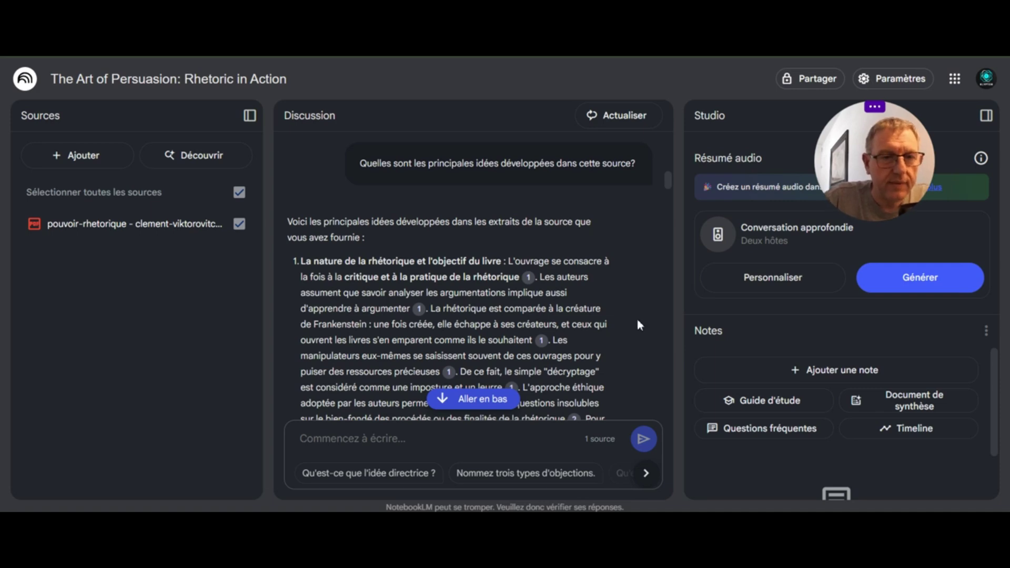
Step: Read the full answer on the source's main ideas, from its opening to the concluding paragraph
{"action": "scroll", "coordinate": [641, 322], "scroll_direction": "down", "scroll_amount": 3}
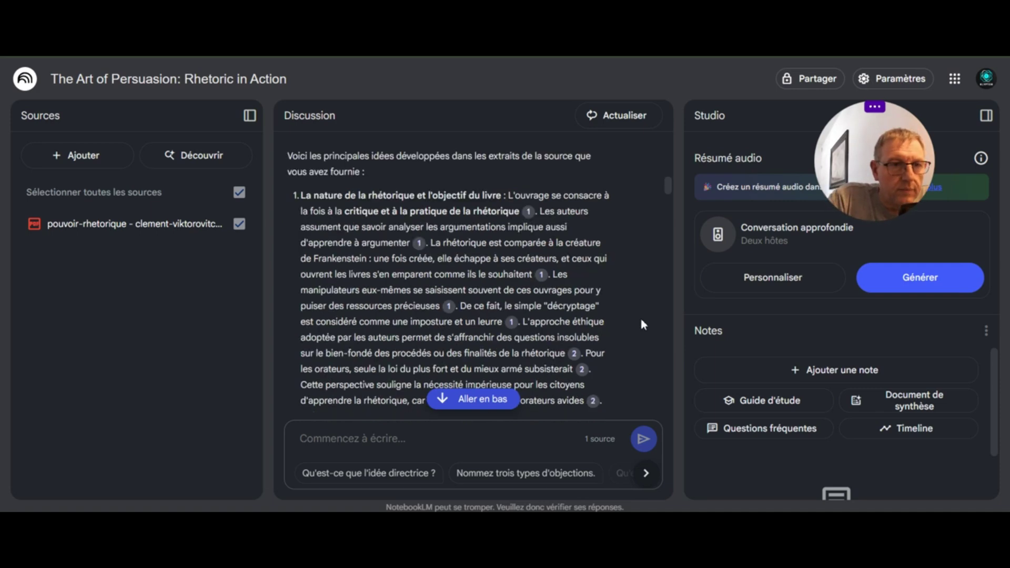
{"action": "scroll", "coordinate": [640, 320], "scroll_direction": "up", "scroll_amount": 2}
{"action": "scroll", "coordinate": [640, 319], "scroll_direction": "down", "scroll_amount": 2}
{"action": "scroll", "coordinate": [641, 322], "scroll_direction": "up", "scroll_amount": 1}
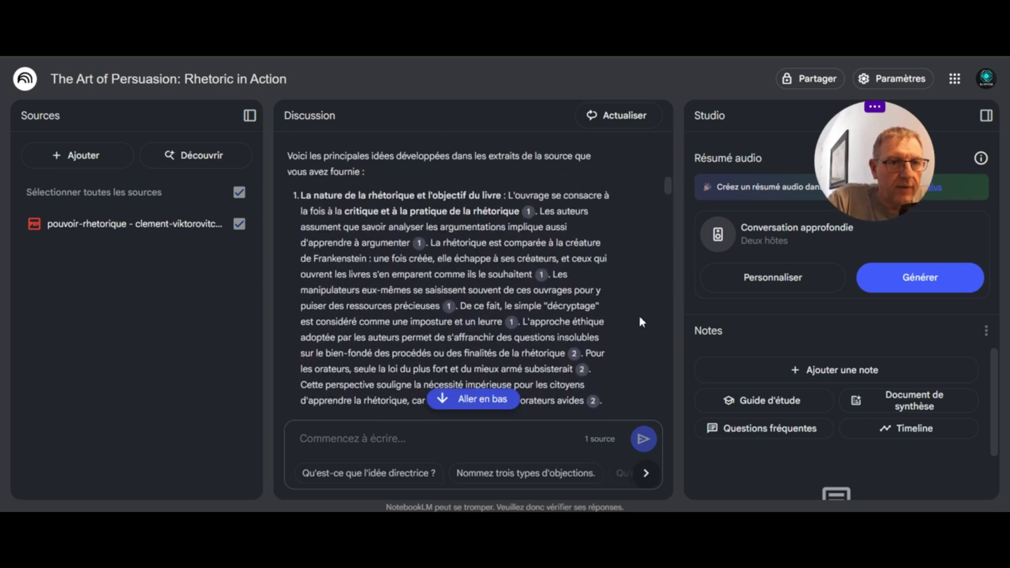
{"action": "scroll", "coordinate": [641, 322], "scroll_direction": "down", "scroll_amount": 3}
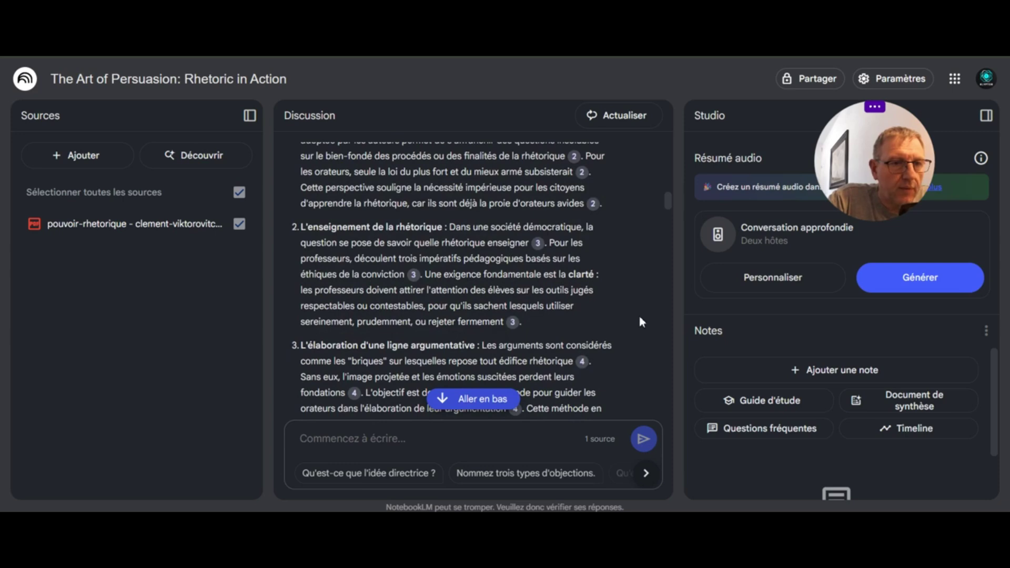
{"action": "scroll", "coordinate": [641, 322], "scroll_direction": "down", "scroll_amount": 1}
{"action": "scroll", "coordinate": [641, 322], "scroll_direction": "down", "scroll_amount": 1}
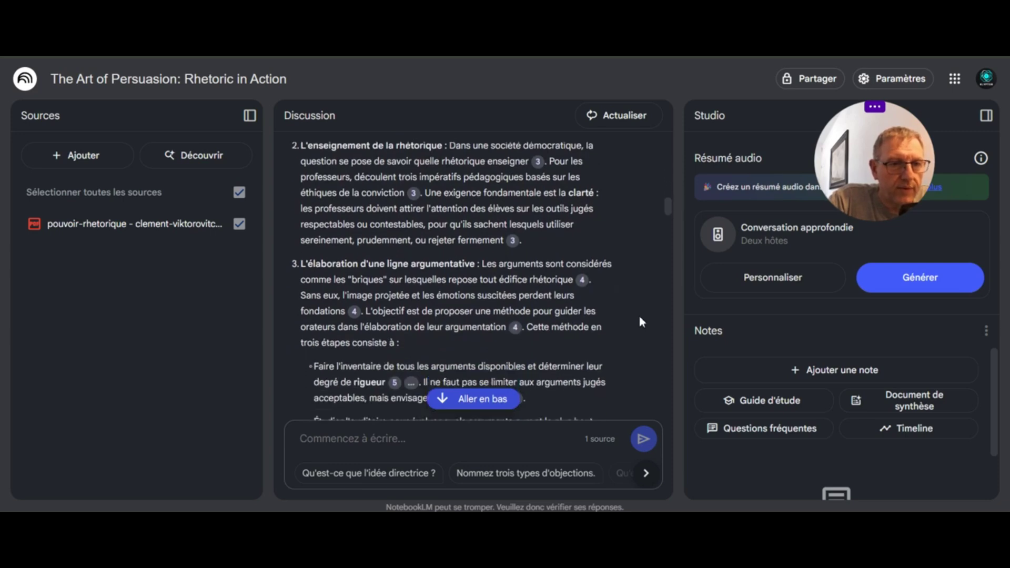
{"action": "scroll", "coordinate": [641, 322], "scroll_direction": "down", "scroll_amount": 2}
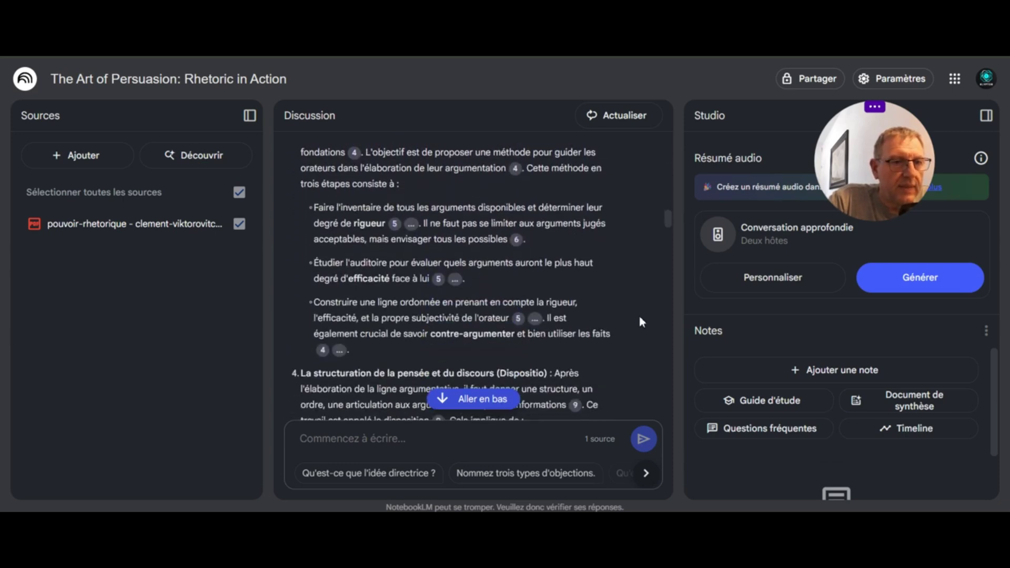
{"action": "scroll", "coordinate": [640, 321], "scroll_direction": "down", "scroll_amount": 2}
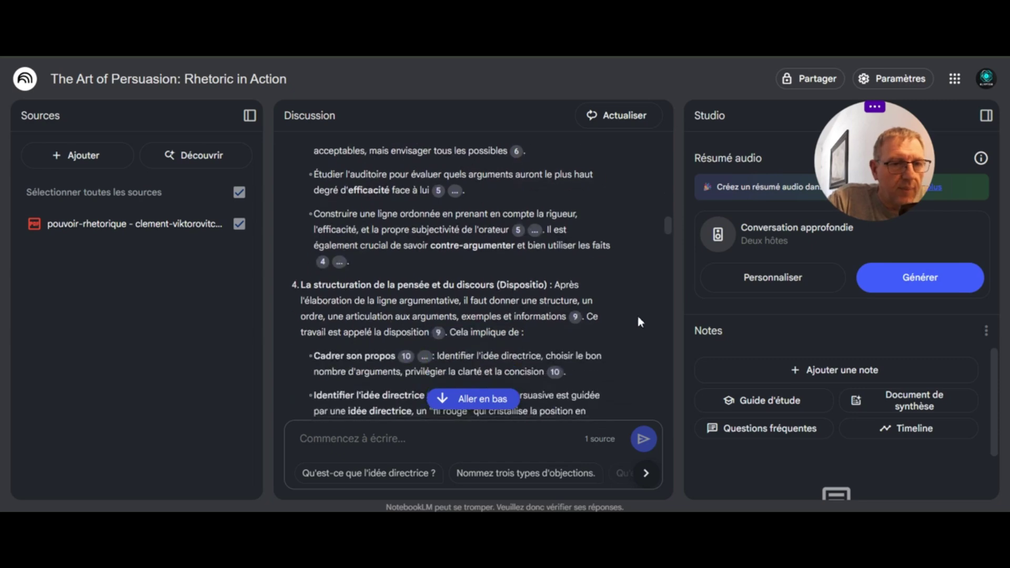
{"action": "scroll", "coordinate": [638, 321], "scroll_direction": "down", "scroll_amount": 5}
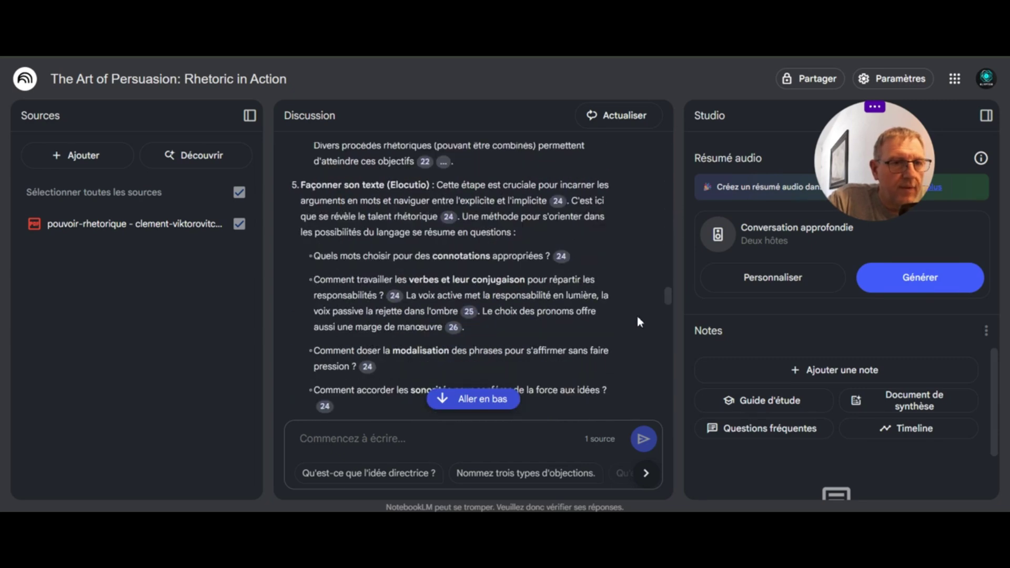
{"action": "scroll", "coordinate": [639, 322], "scroll_direction": "down", "scroll_amount": 3}
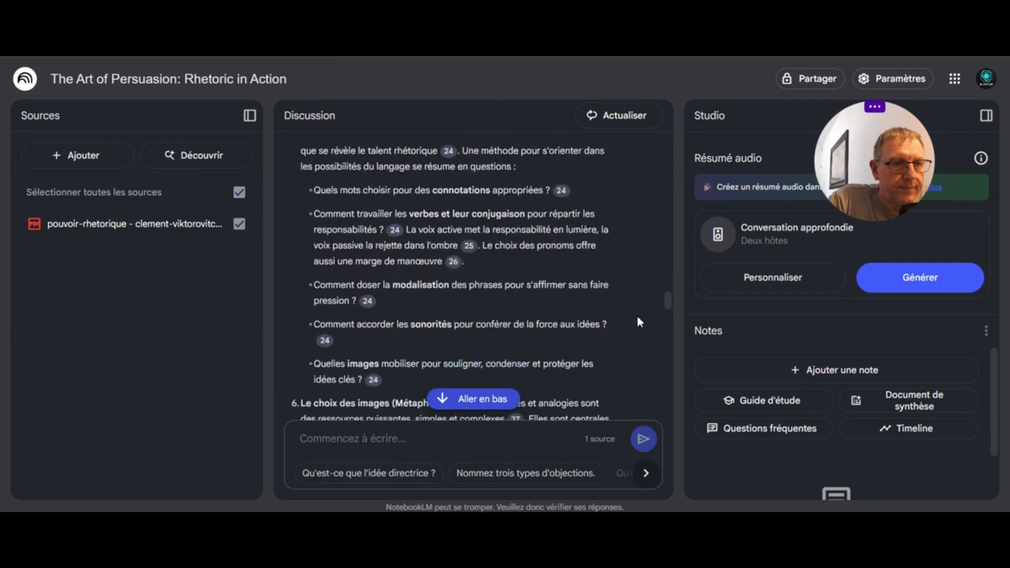
{"action": "scroll", "coordinate": [639, 322], "scroll_direction": "down", "scroll_amount": 5}
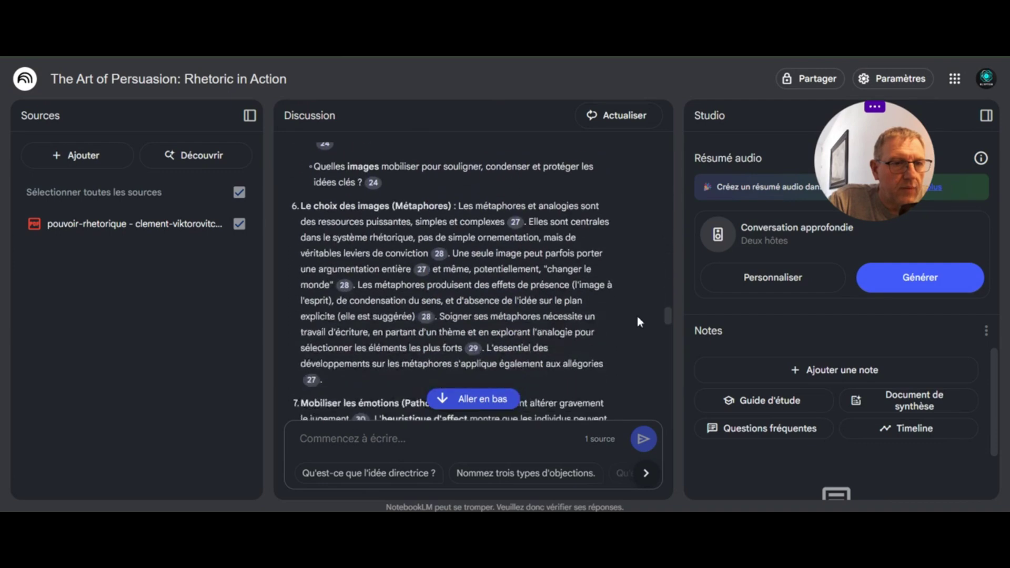
{"action": "scroll", "coordinate": [639, 322], "scroll_direction": "down", "scroll_amount": 3}
{"action": "scroll", "coordinate": [639, 322], "scroll_direction": "up", "scroll_amount": 2}
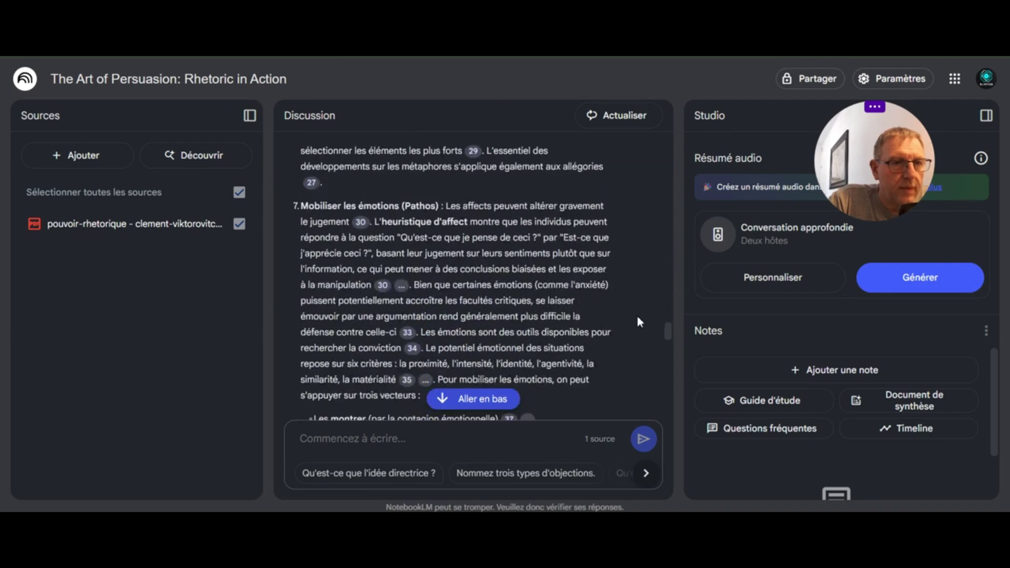
{"action": "scroll", "coordinate": [638, 321], "scroll_direction": "down", "scroll_amount": 3}
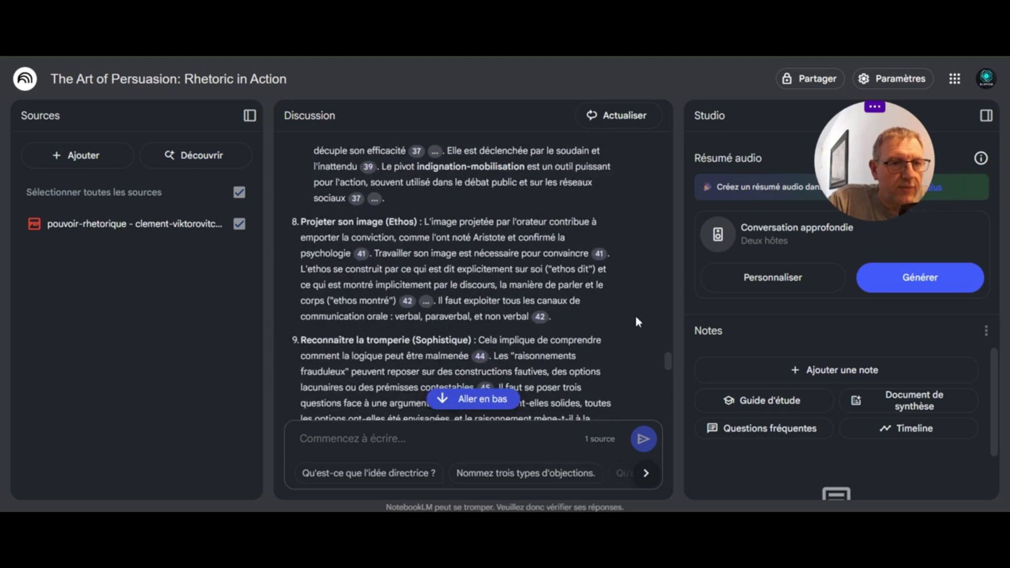
{"action": "scroll", "coordinate": [638, 321], "scroll_direction": "down", "scroll_amount": 2}
{"action": "scroll", "coordinate": [636, 319], "scroll_direction": "down", "scroll_amount": 3}
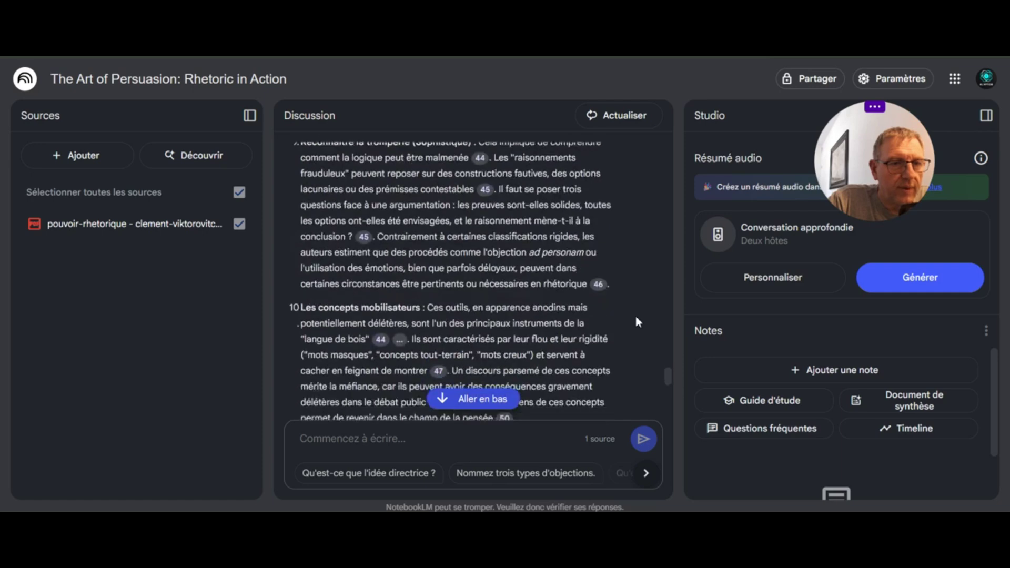
{"action": "scroll", "coordinate": [637, 321], "scroll_direction": "down", "scroll_amount": 3}
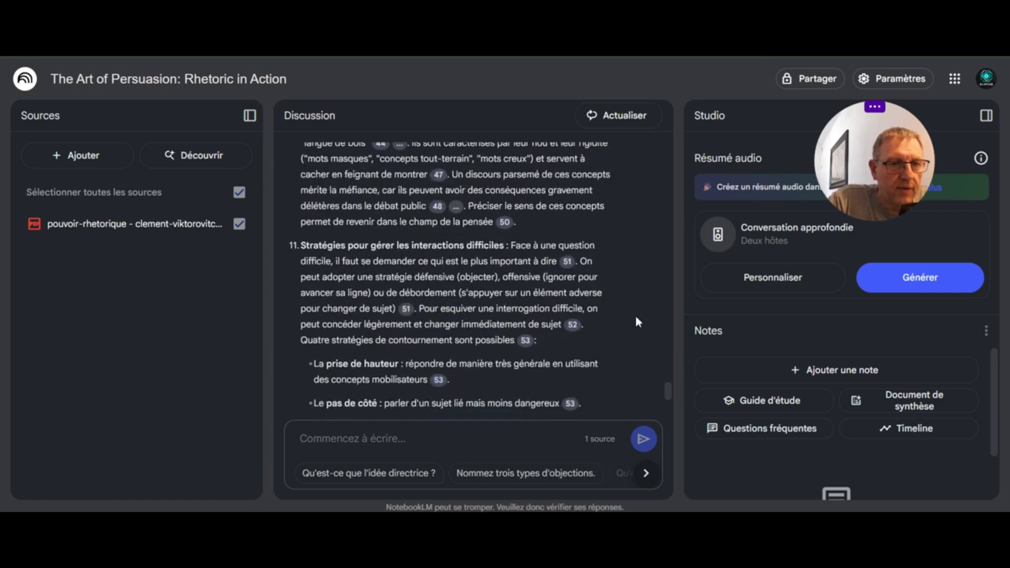
{"action": "scroll", "coordinate": [636, 318], "scroll_direction": "down", "scroll_amount": 4}
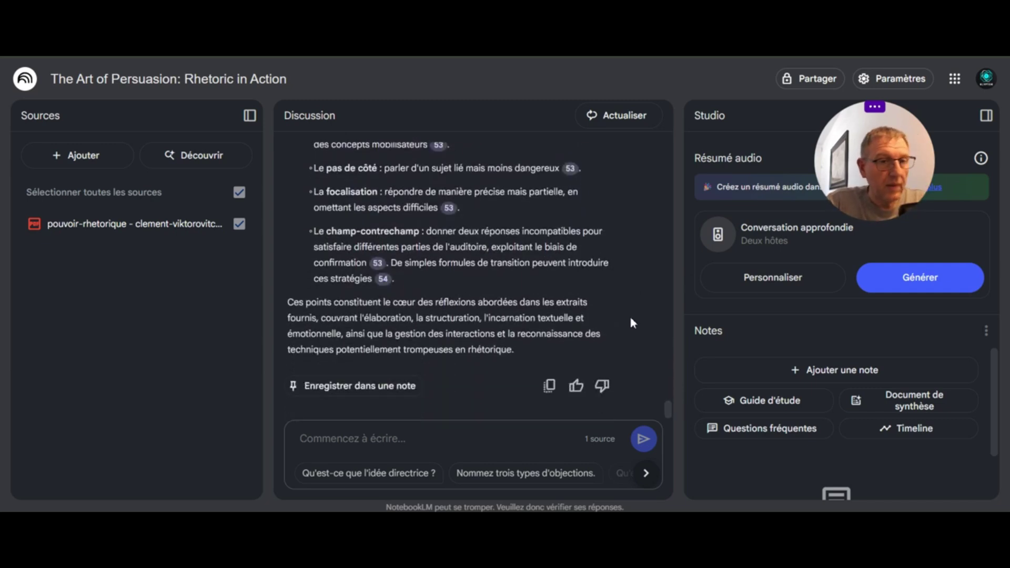
Step: Ask the notebook the suggested question "Qu'est-ce que l'idée directrice ?"
{"action": "scroll", "coordinate": [633, 322], "scroll_direction": "up", "scroll_amount": 1}
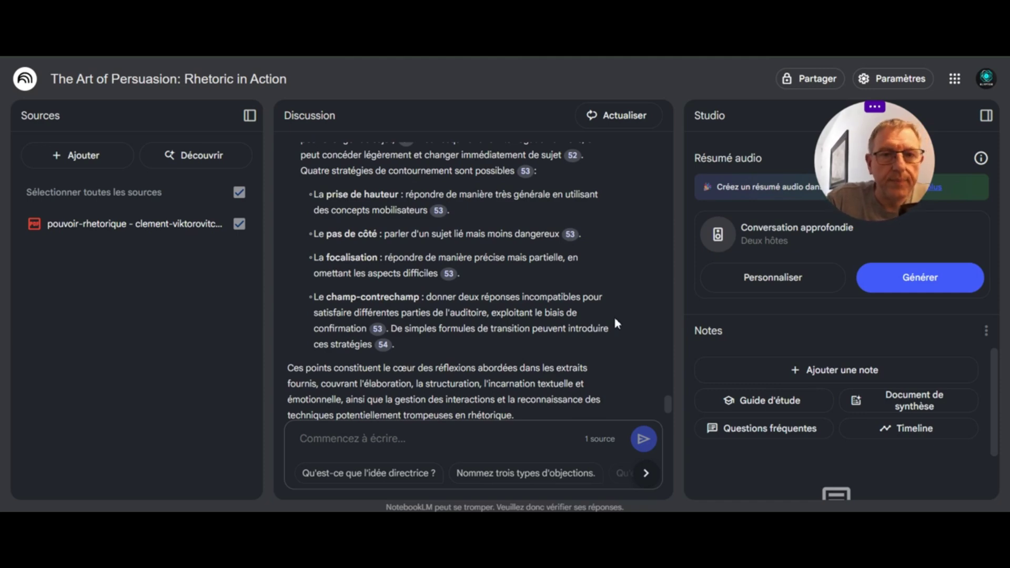
{"action": "scroll", "coordinate": [616, 324], "scroll_direction": "up", "scroll_amount": 10}
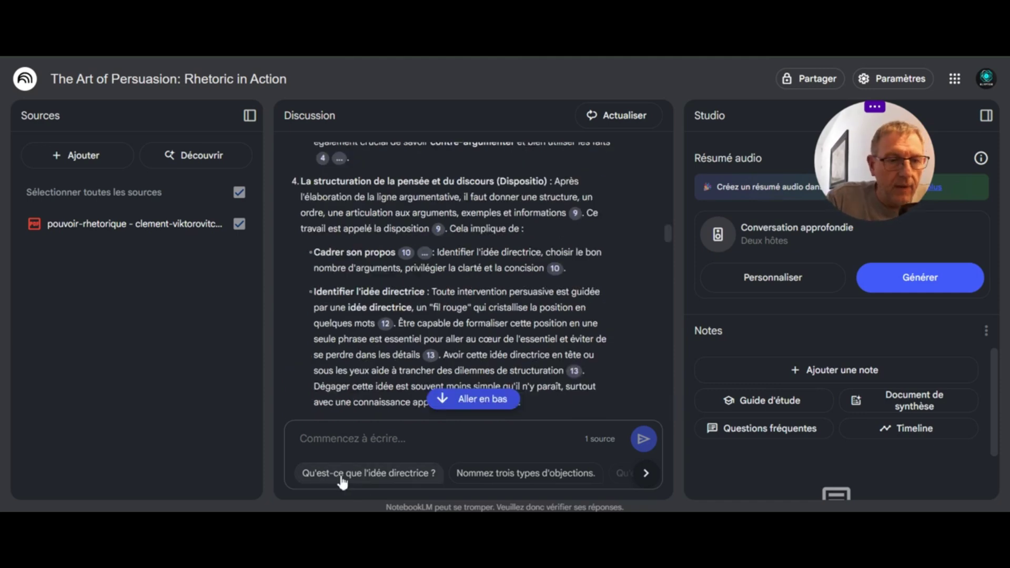
{"action": "left_click", "coordinate": [380, 473]}
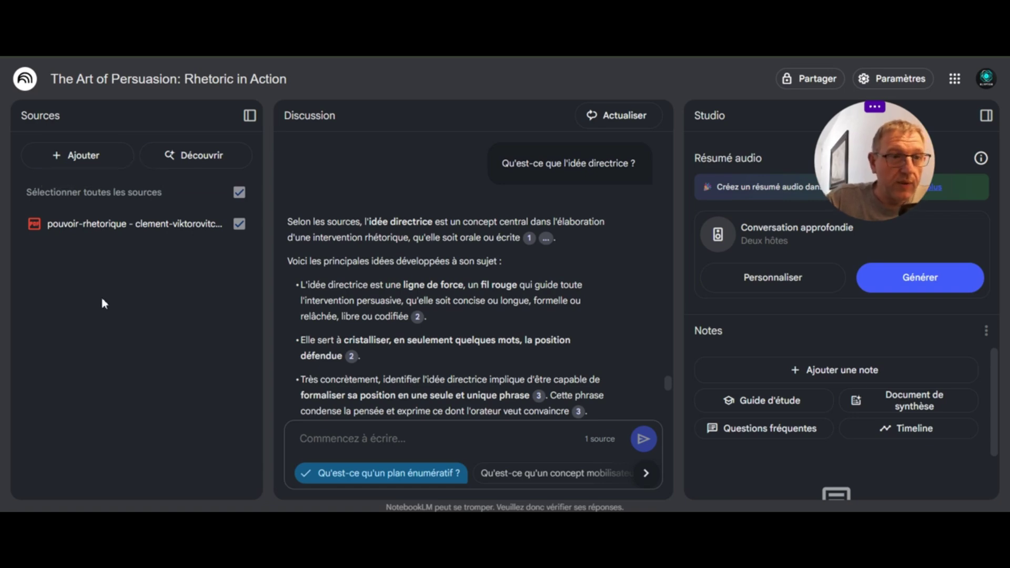
Step: Discover web sources on how rhetoric is used in everyday exchanges and media, and review the suggested list
{"action": "left_click", "coordinate": [190, 157]}
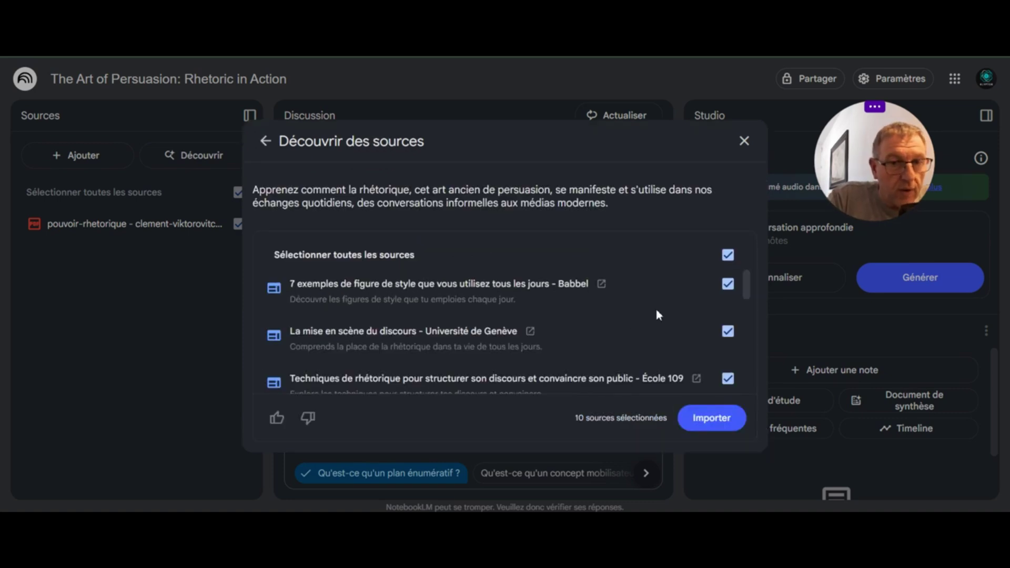
{"action": "left_click_drag", "start_coordinate": [746, 284], "coordinate": [764, 385]}
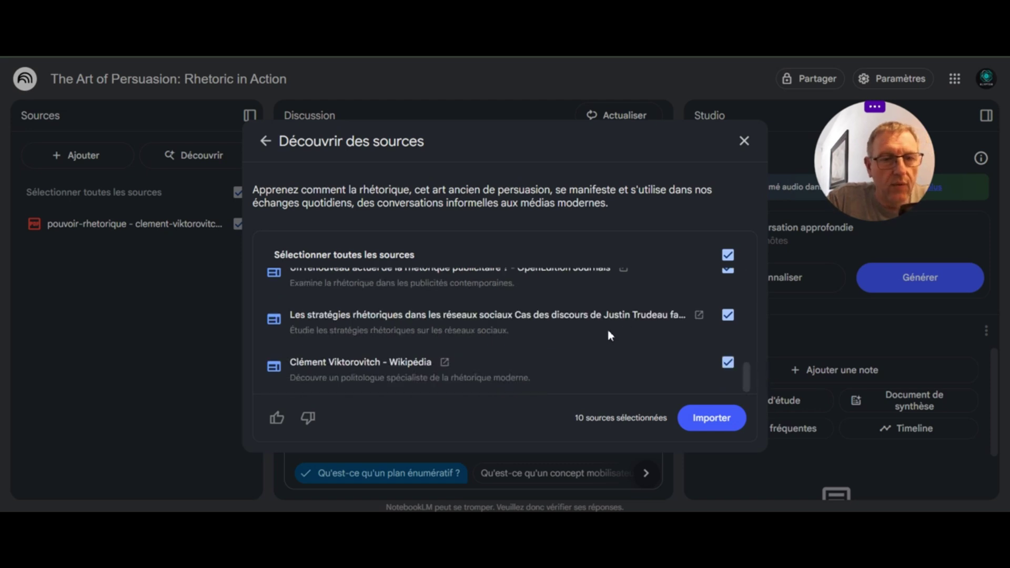
{"action": "scroll", "coordinate": [610, 335], "scroll_direction": "up", "scroll_amount": 5}
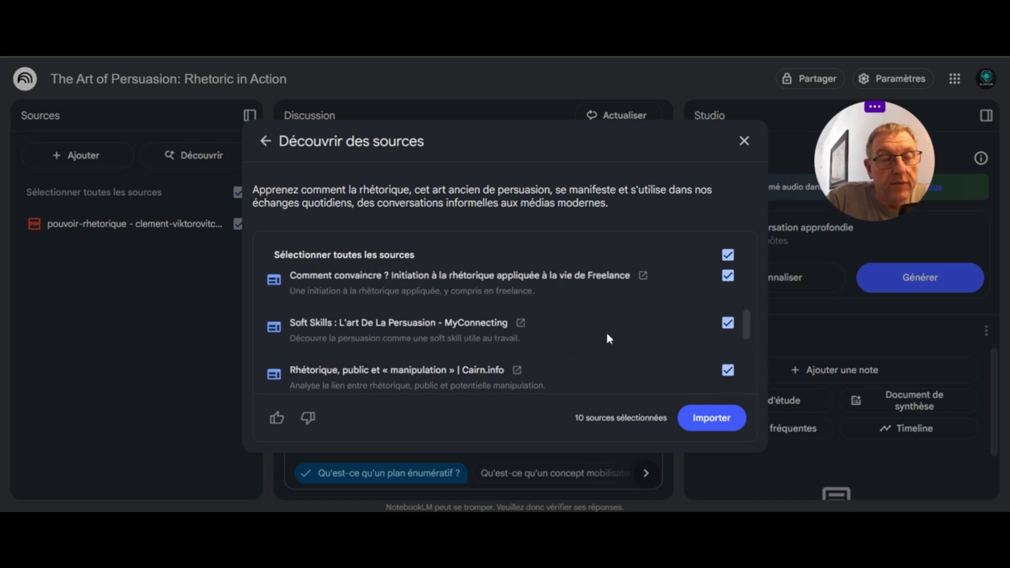
{"action": "scroll", "coordinate": [609, 338], "scroll_direction": "up", "scroll_amount": 3}
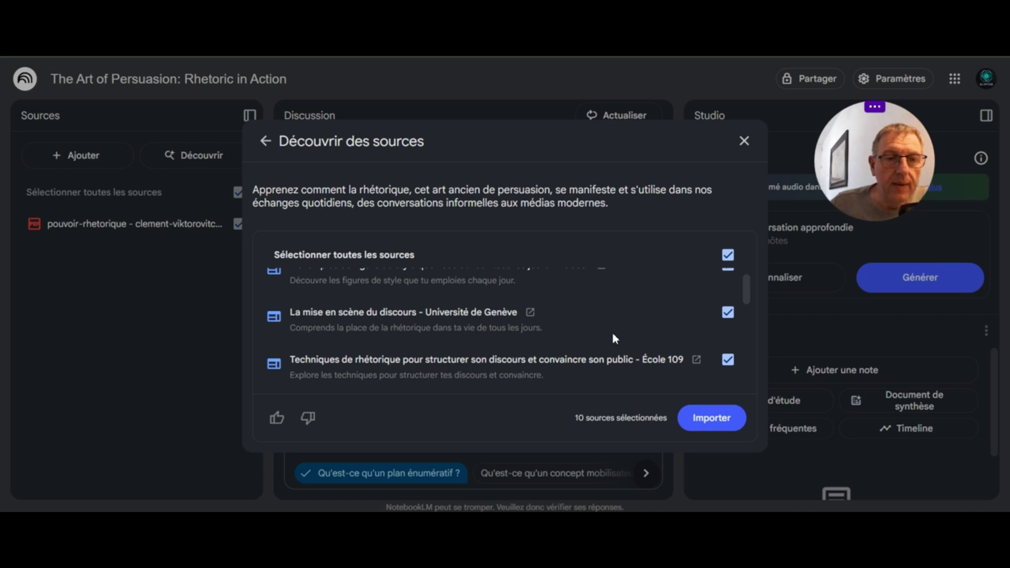
{"action": "scroll", "coordinate": [621, 318], "scroll_direction": "up", "scroll_amount": 1}
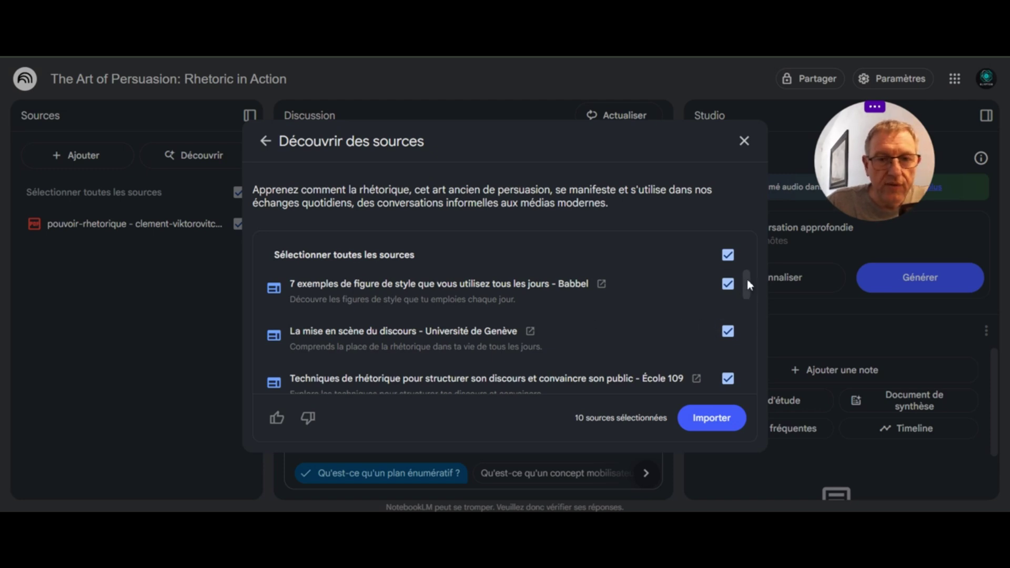
{"action": "scroll", "coordinate": [747, 285], "scroll_direction": "down", "scroll_amount": 1}
{"action": "scroll", "coordinate": [747, 284], "scroll_direction": "up", "scroll_amount": 1}
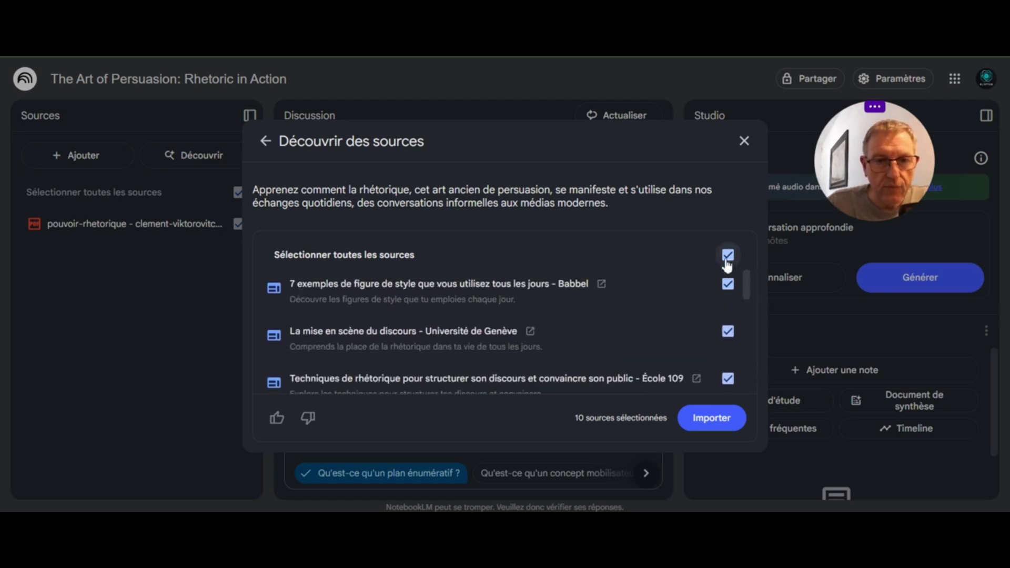
Step: Exclude the "Clément Viktorovitch - Wikipédia" page from the suggested sources and import all the others into the notebook
{"action": "scroll", "coordinate": [749, 315], "scroll_direction": "down", "scroll_amount": 3}
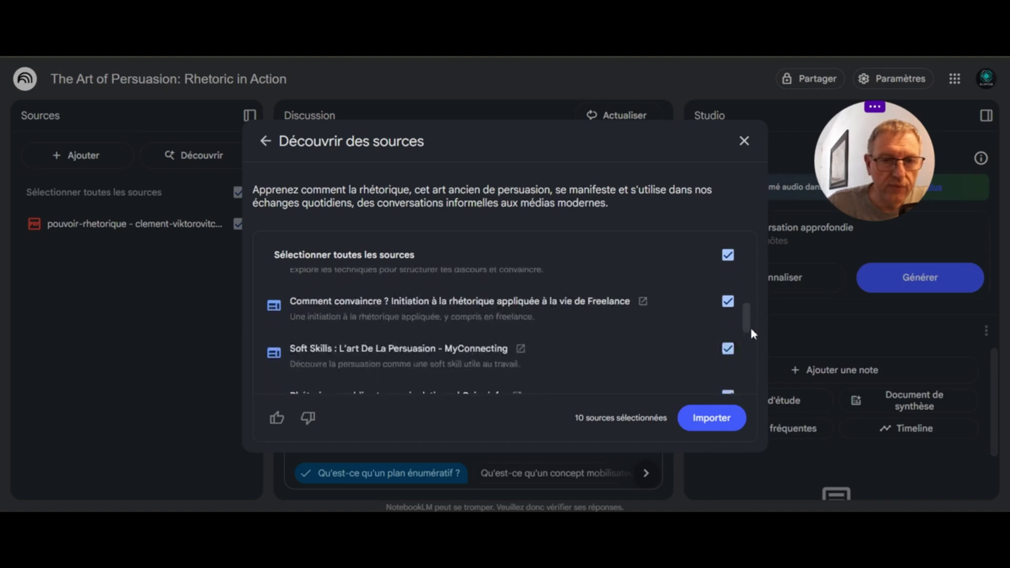
{"action": "scroll", "coordinate": [750, 332], "scroll_direction": "down", "scroll_amount": 5}
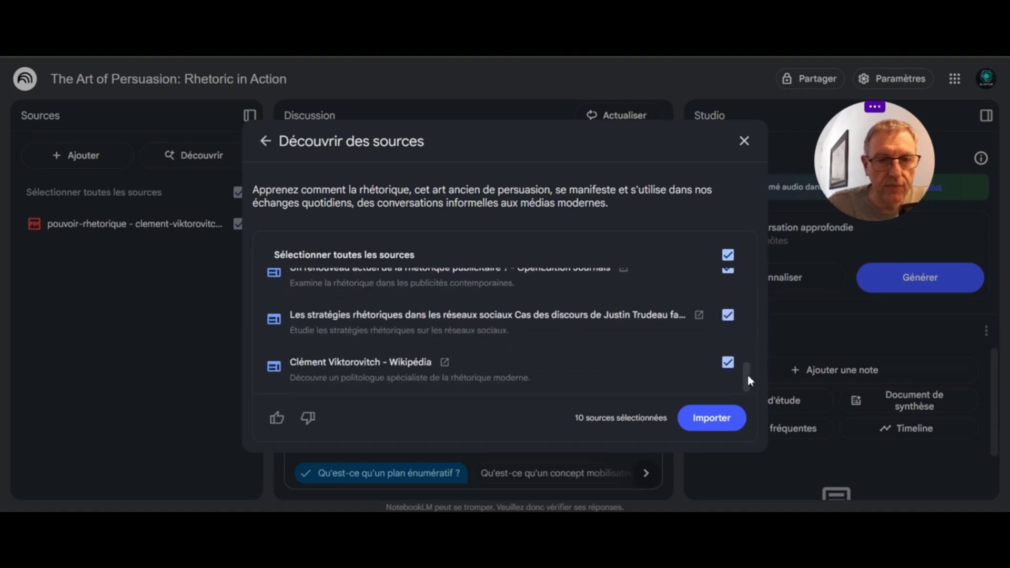
{"action": "left_click", "coordinate": [728, 362]}
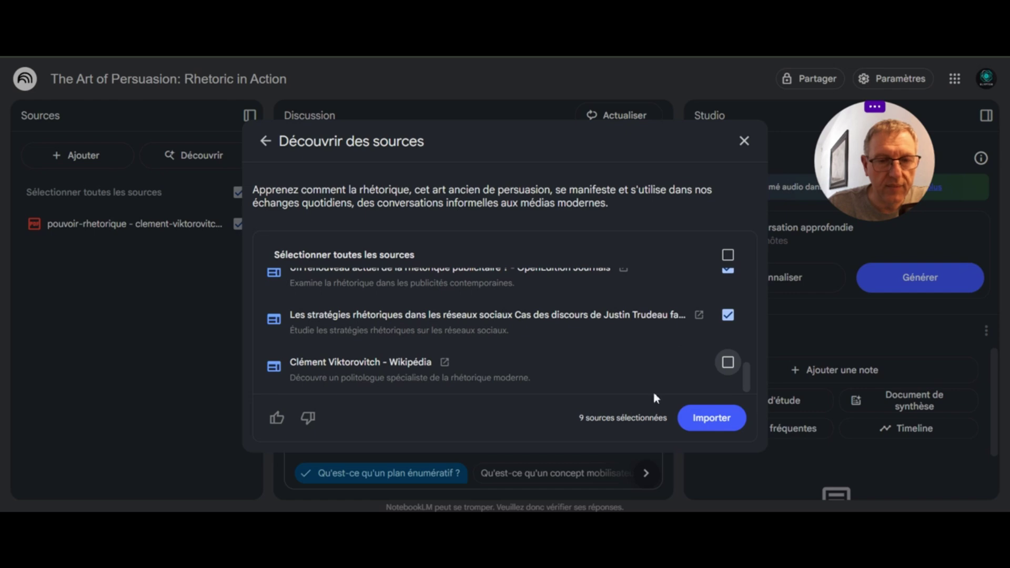
{"action": "left_click", "coordinate": [722, 422]}
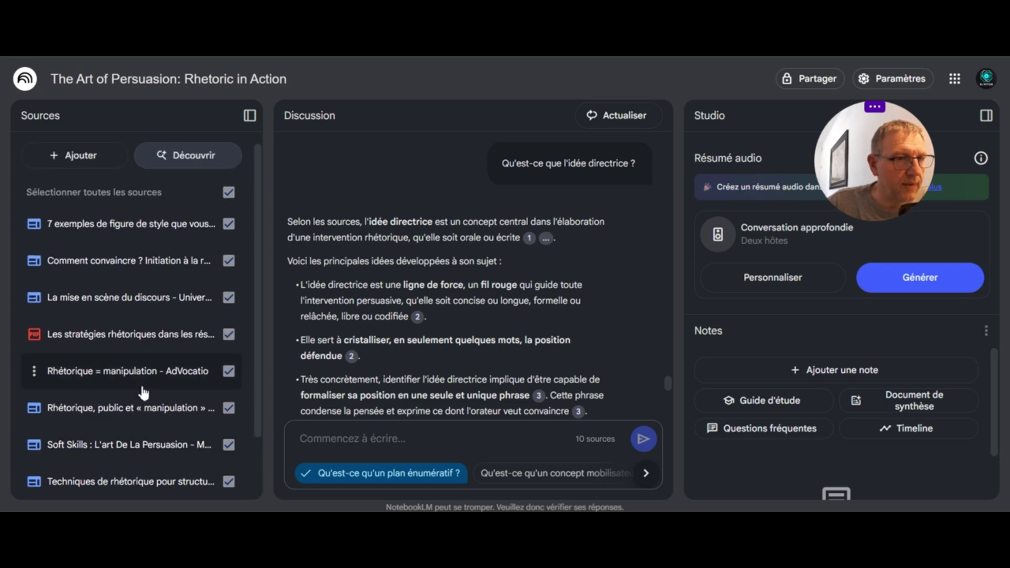
Step: Delete the imported source "Les stratégies rhétoriques dans les réseaux sociaux" from the notebook
{"action": "scroll", "coordinate": [143, 392], "scroll_direction": "down", "scroll_amount": 2}
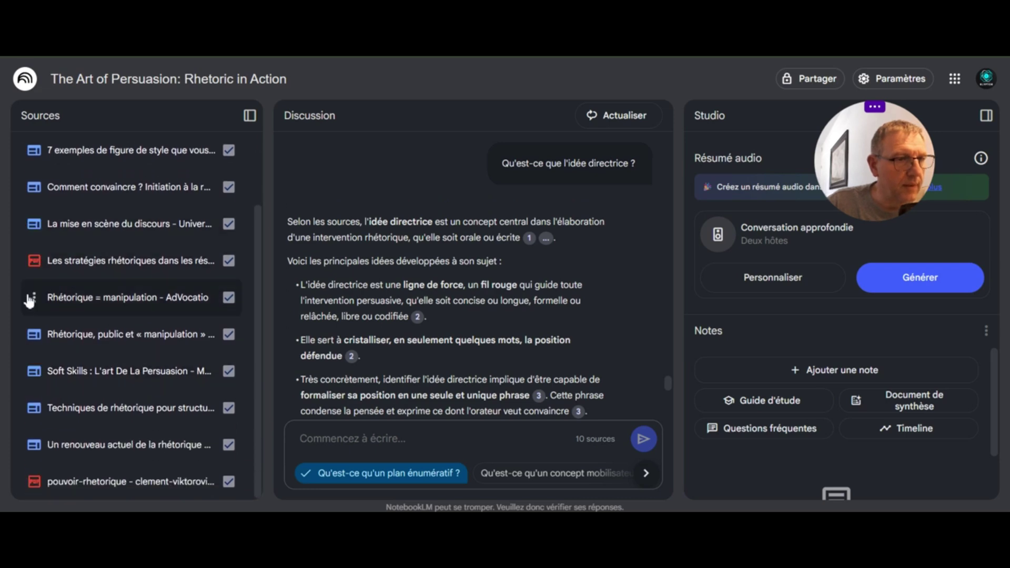
{"action": "left_click", "coordinate": [34, 262]}
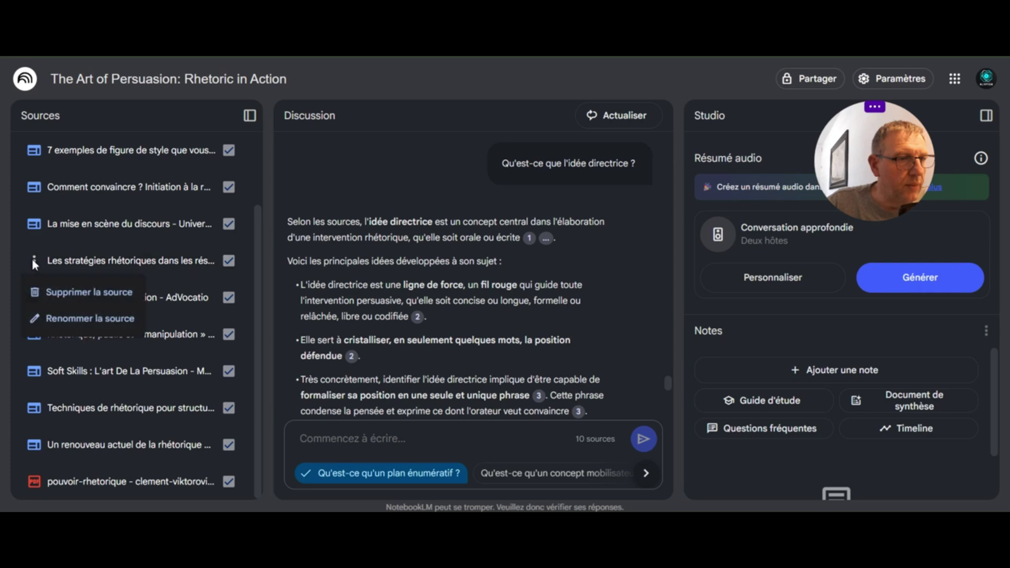
{"action": "left_click", "coordinate": [79, 296]}
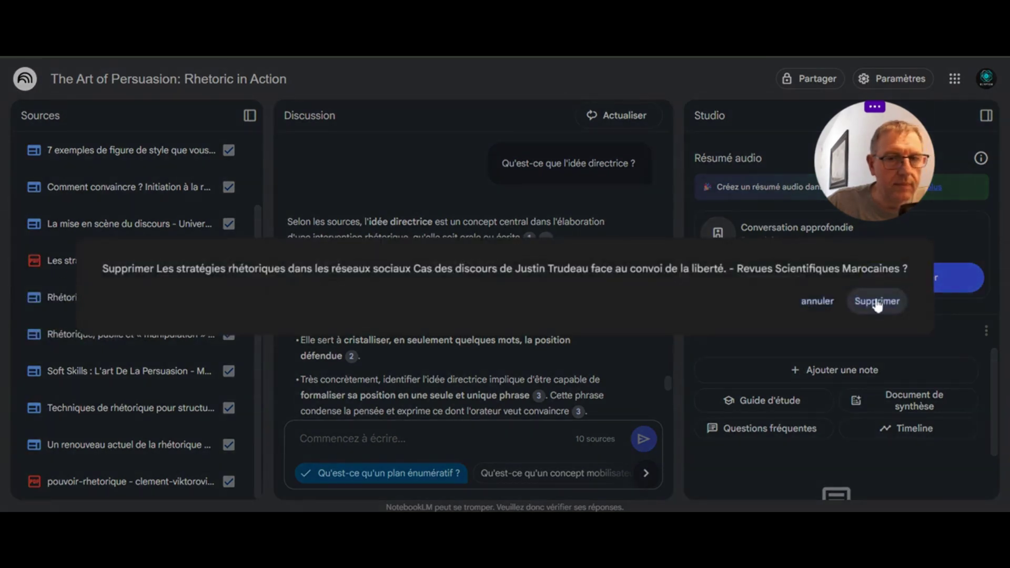
{"action": "left_click", "coordinate": [856, 303]}
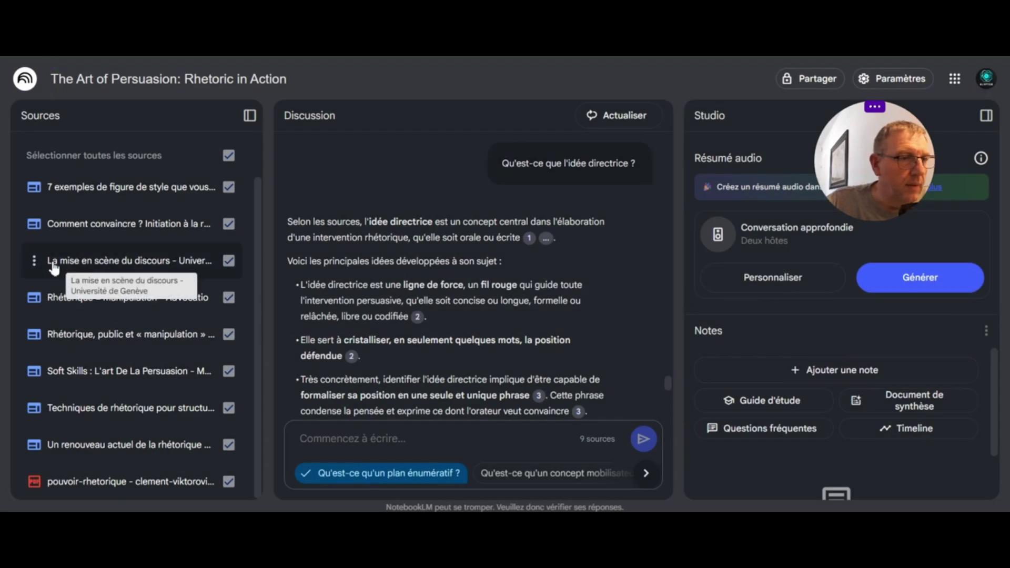
Step: Delete the imported source "La mise en scène du discours - Université de Genève" from the notebook
{"action": "left_click", "coordinate": [33, 262]}
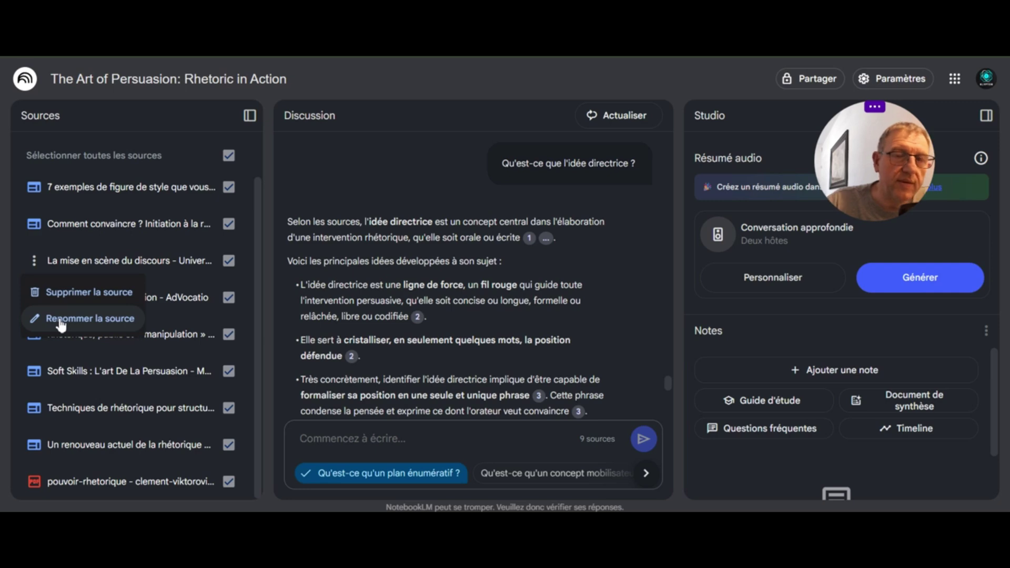
{"action": "left_click", "coordinate": [76, 295]}
{"action": "left_click", "coordinate": [638, 301]}
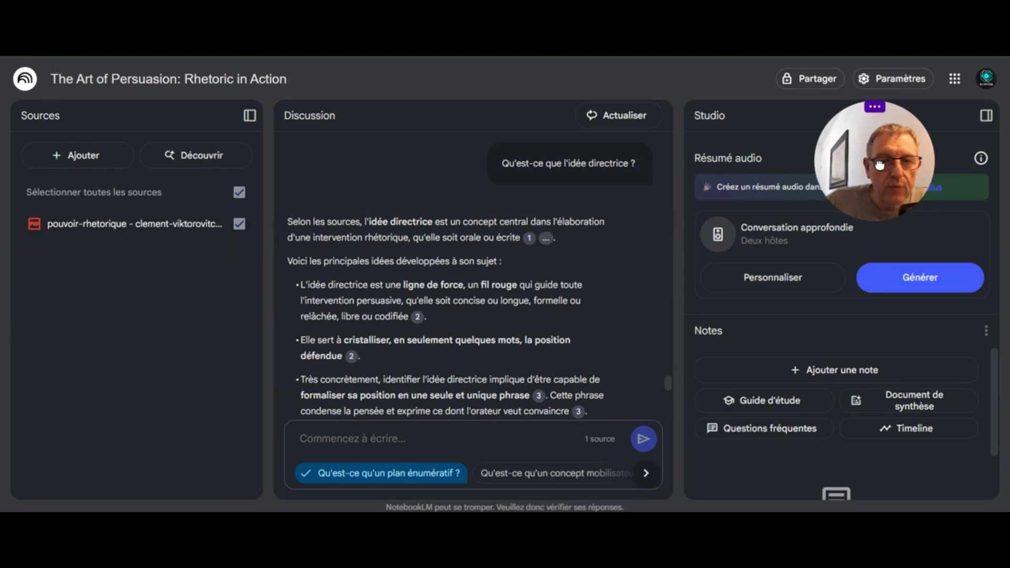
Step: Generate a study guide from the rhetoric PDF and open the resulting note
{"action": "left_click_drag", "start_coordinate": [861, 174], "coordinate": [628, 229]}
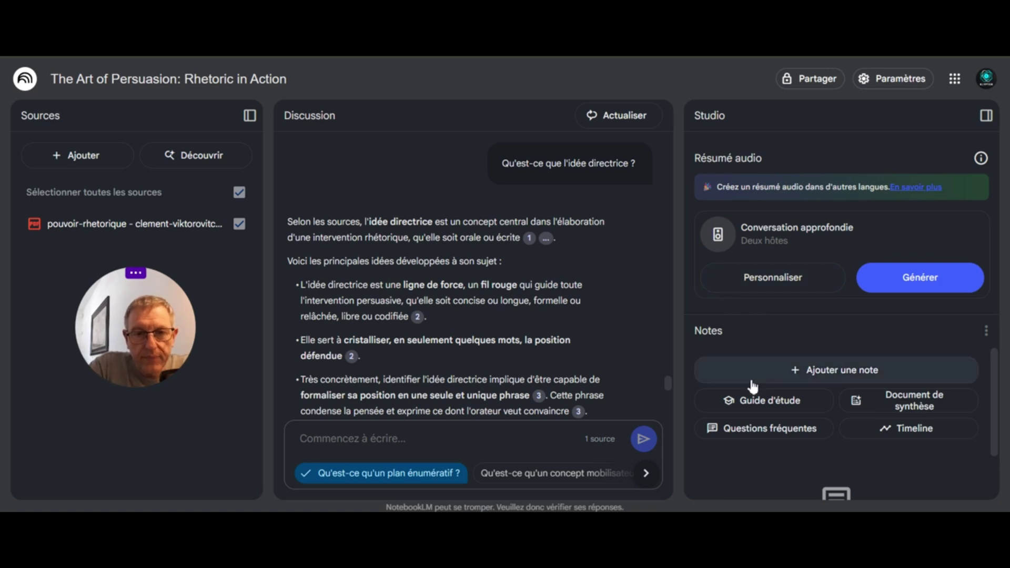
{"action": "left_click", "coordinate": [756, 403]}
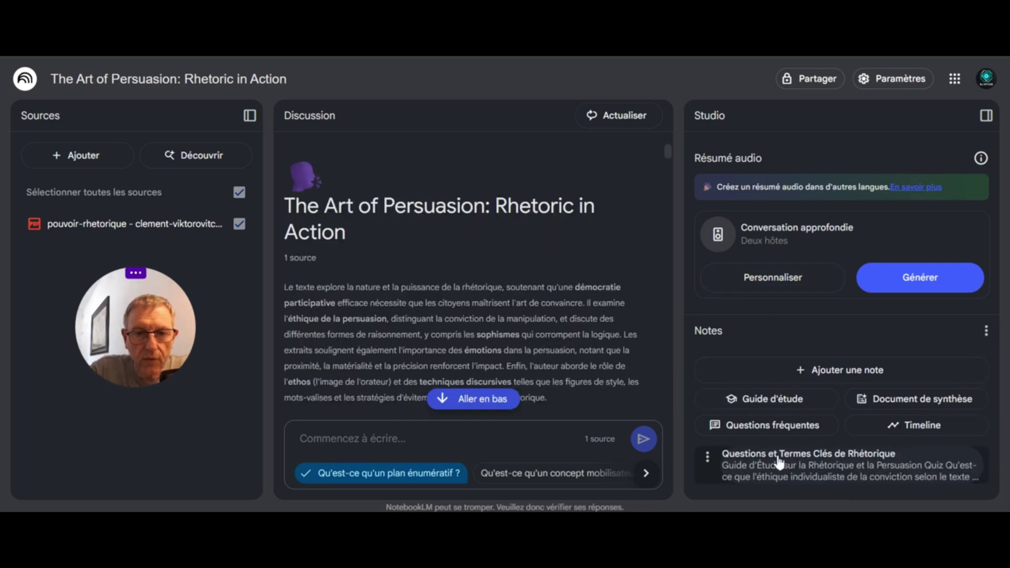
{"action": "left_click", "coordinate": [787, 459]}
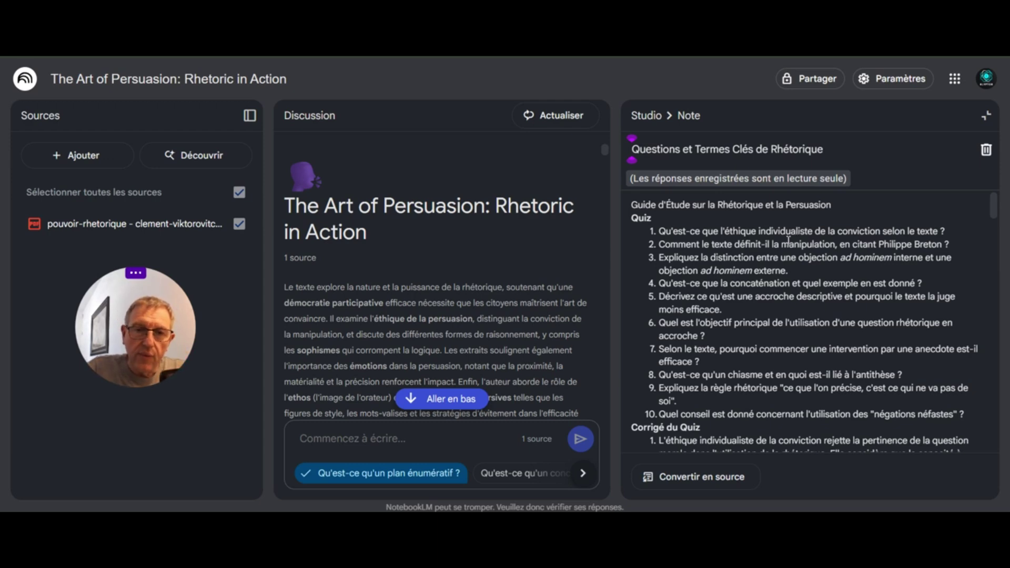
Step: Read through the study guide's quiz, answer key, essay questions and glossary, and return to the Studio overview
{"action": "scroll", "coordinate": [792, 248], "scroll_direction": "down", "scroll_amount": 5}
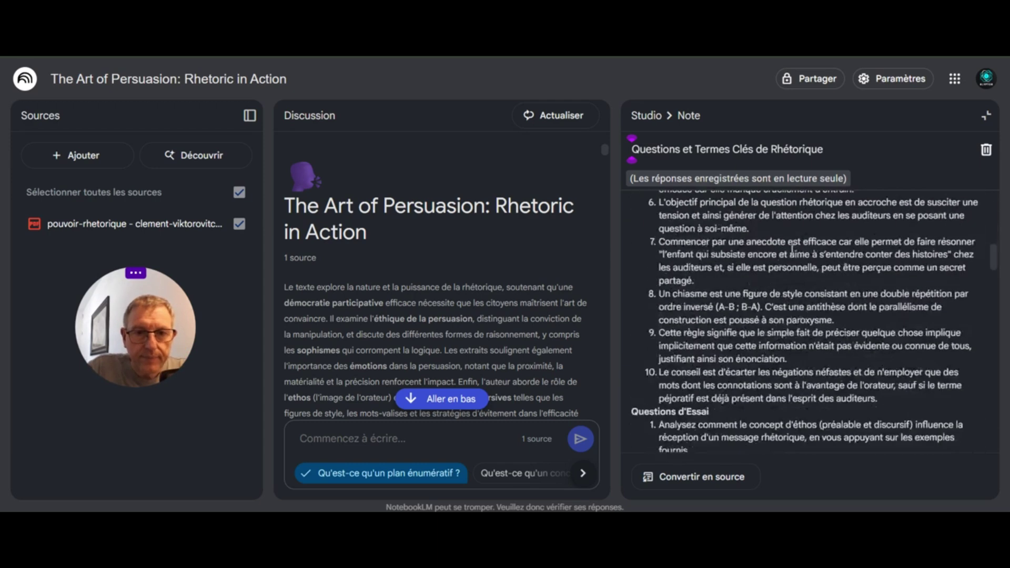
{"action": "scroll", "coordinate": [791, 248], "scroll_direction": "up", "scroll_amount": 3}
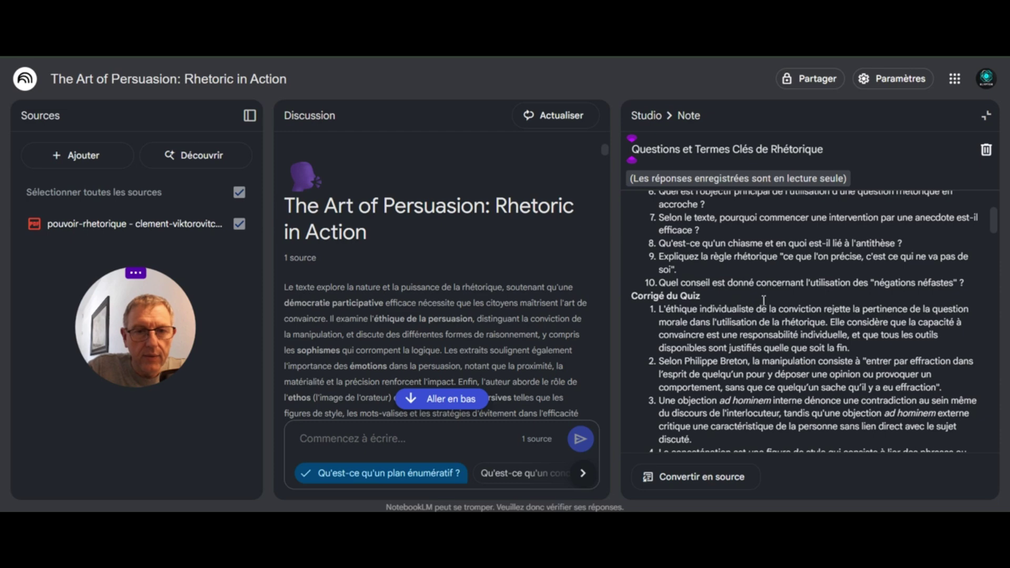
{"action": "scroll", "coordinate": [763, 301], "scroll_direction": "down", "scroll_amount": 8}
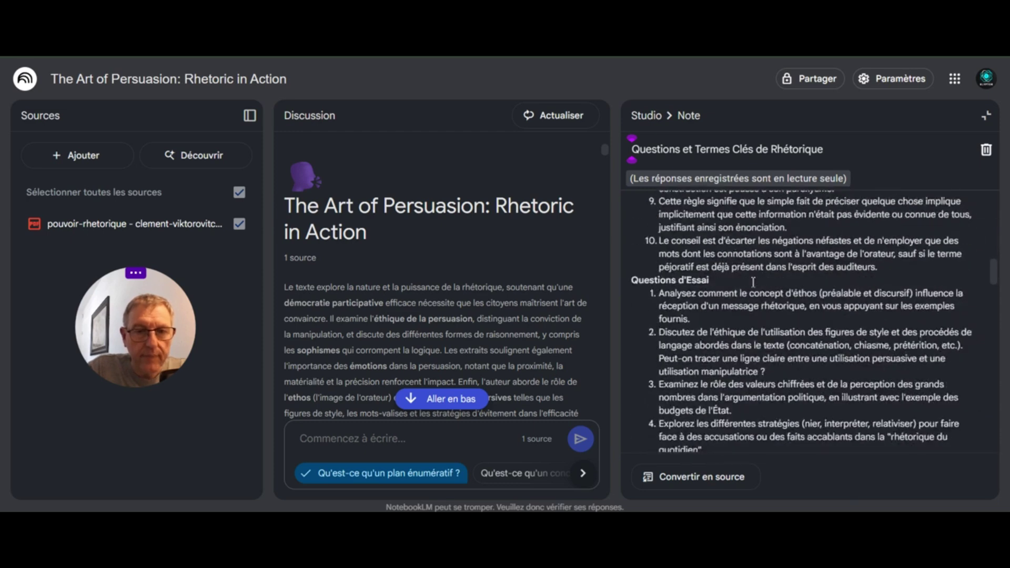
{"action": "scroll", "coordinate": [750, 279], "scroll_direction": "down", "scroll_amount": 4}
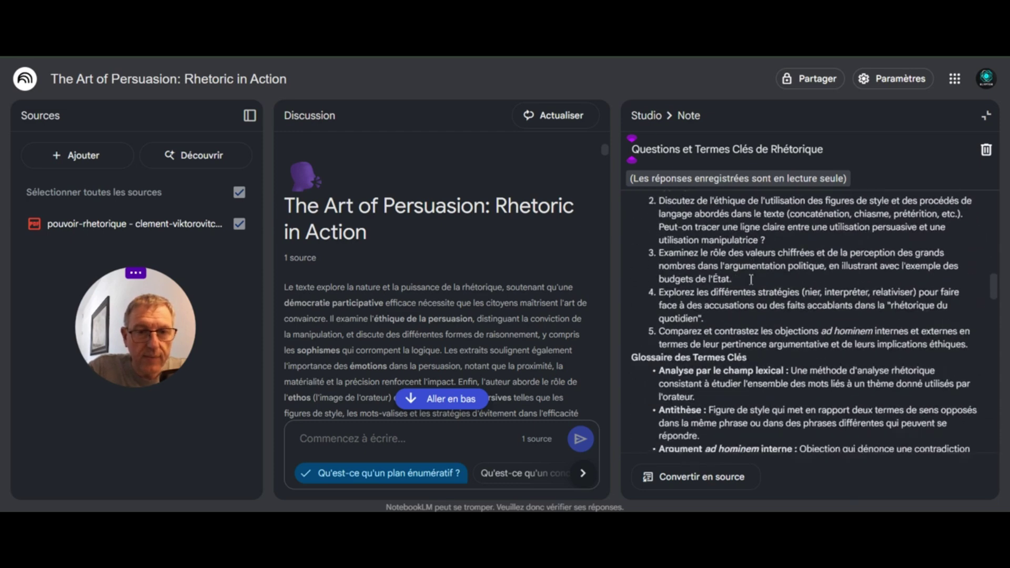
{"action": "scroll", "coordinate": [751, 280], "scroll_direction": "down", "scroll_amount": 3}
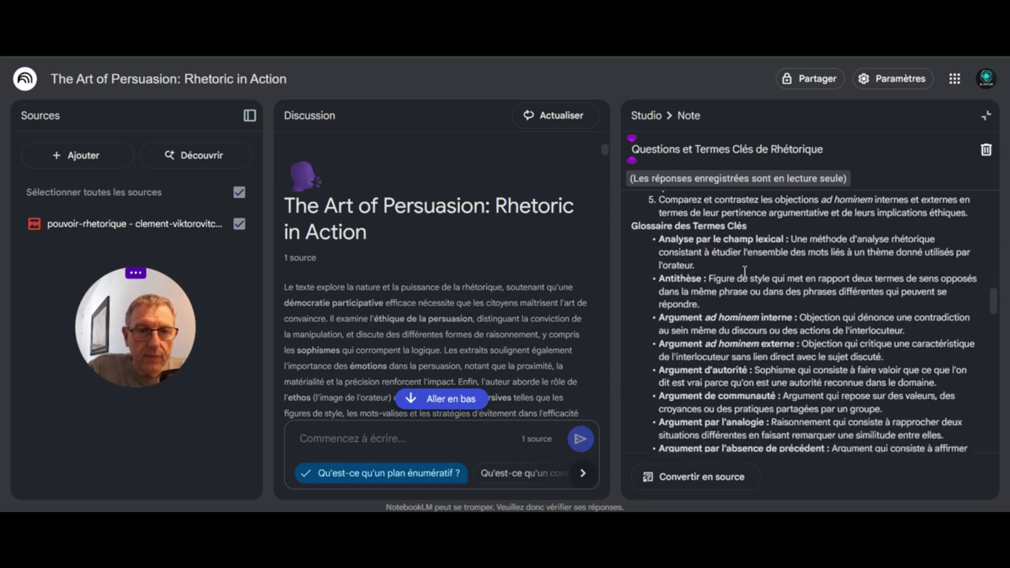
{"action": "scroll", "coordinate": [744, 271], "scroll_direction": "down", "scroll_amount": 5}
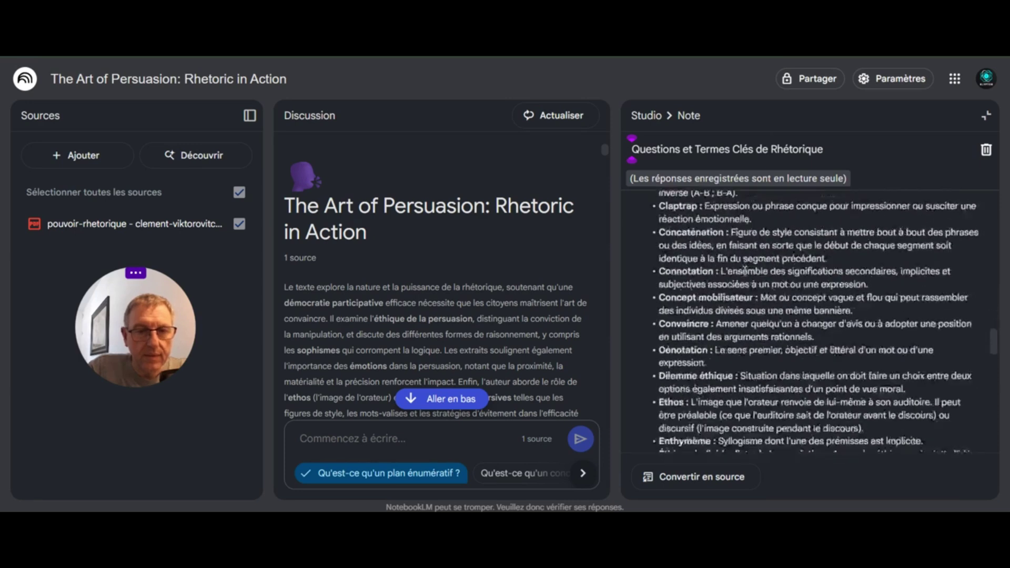
{"action": "scroll", "coordinate": [744, 271], "scroll_direction": "up", "scroll_amount": 20}
{"action": "left_click", "coordinate": [645, 116]}
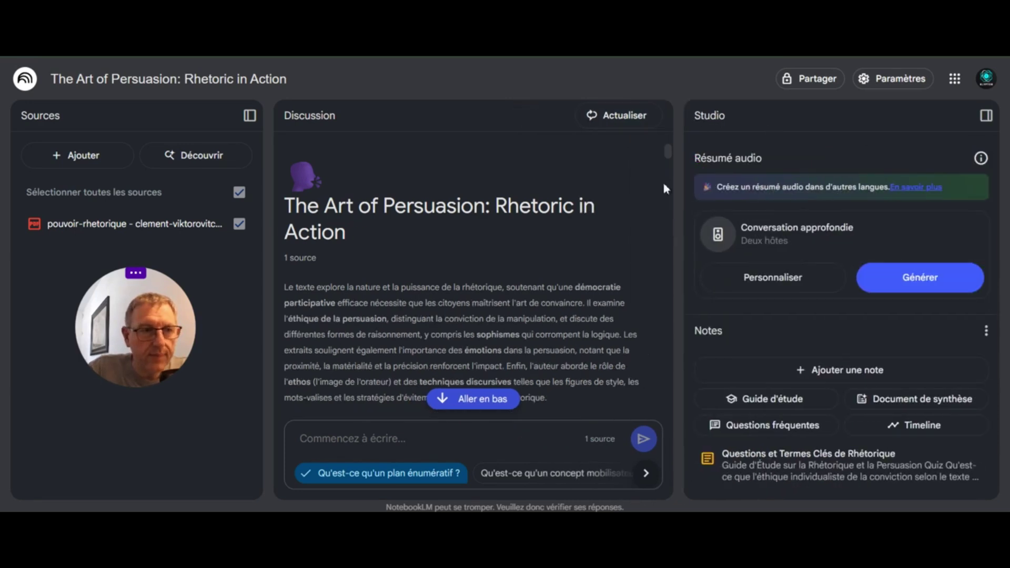
Step: Generate a frequently-asked-questions note from the PDF, read through its questions and answers, and return to the Studio overview
{"action": "left_click", "coordinate": [768, 429]}
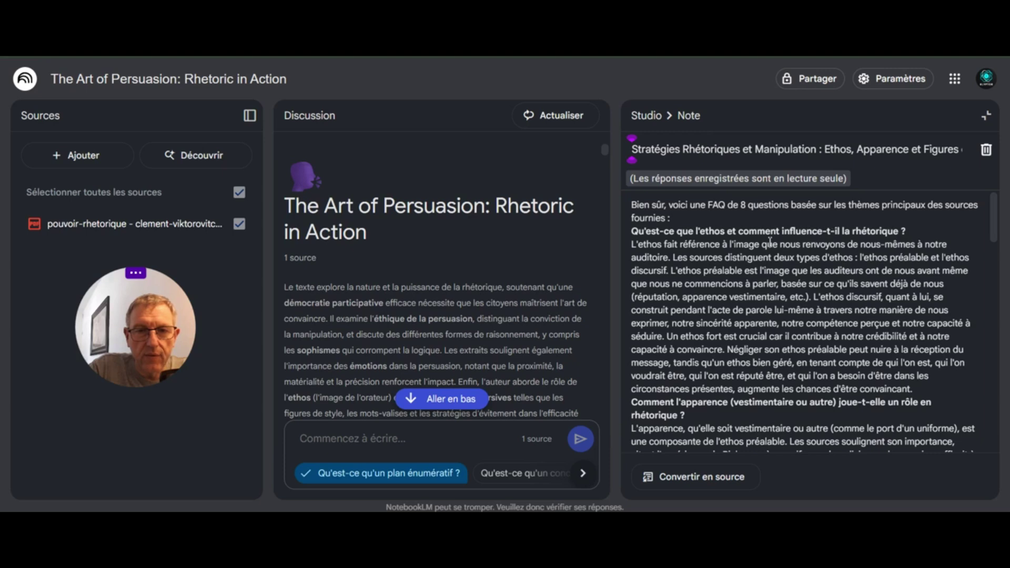
{"action": "scroll", "coordinate": [697, 309], "scroll_direction": "down", "scroll_amount": 2}
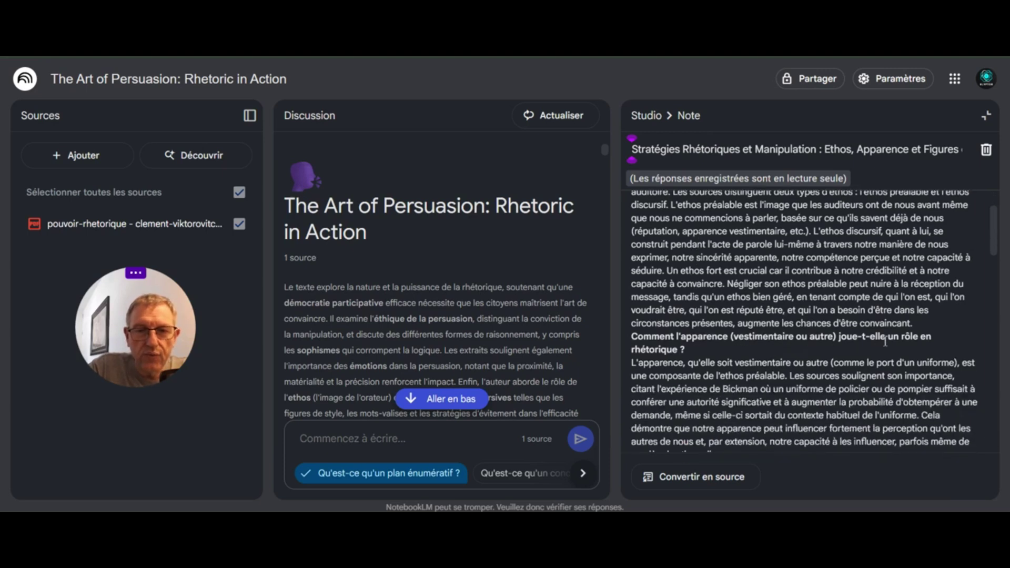
{"action": "scroll", "coordinate": [735, 335], "scroll_direction": "down", "scroll_amount": 6}
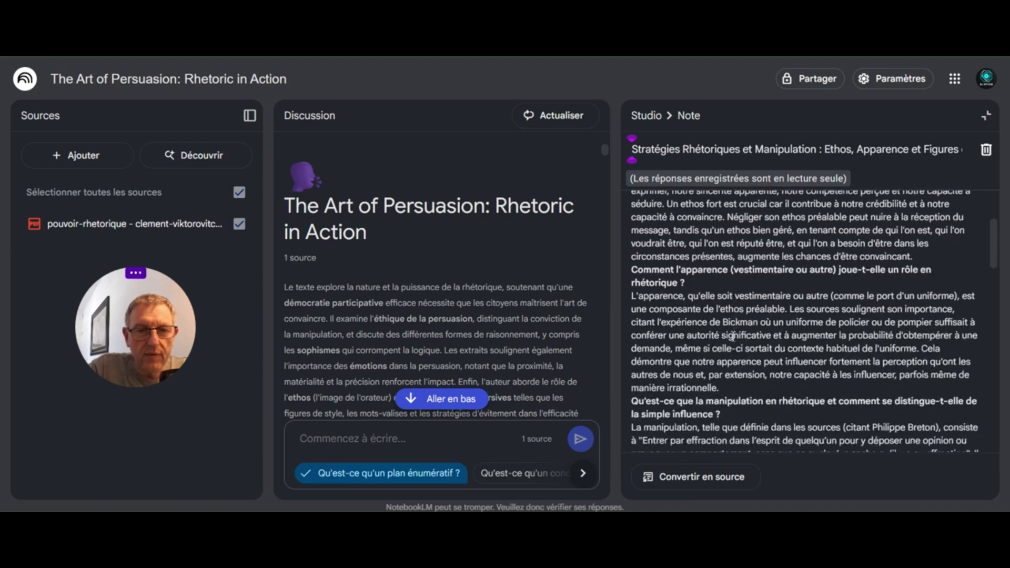
{"action": "scroll", "coordinate": [721, 316], "scroll_direction": "down", "scroll_amount": 5}
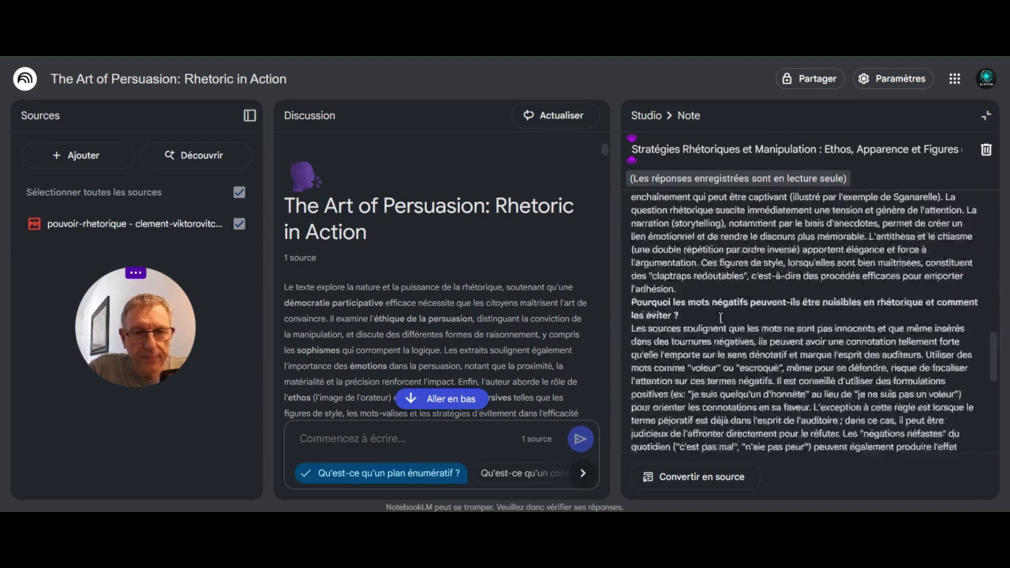
{"action": "scroll", "coordinate": [720, 316], "scroll_direction": "up", "scroll_amount": 8}
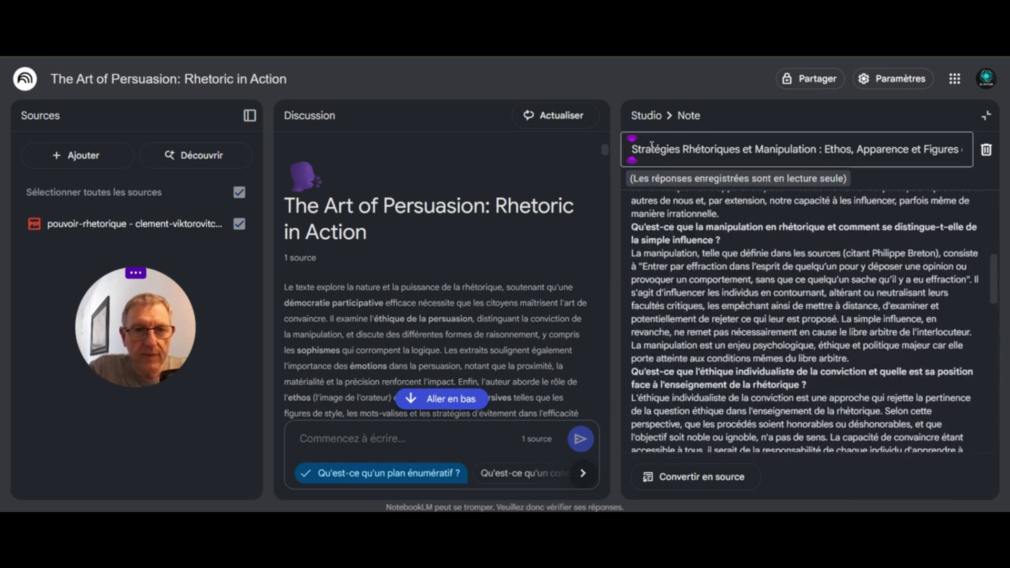
{"action": "left_click", "coordinate": [647, 117]}
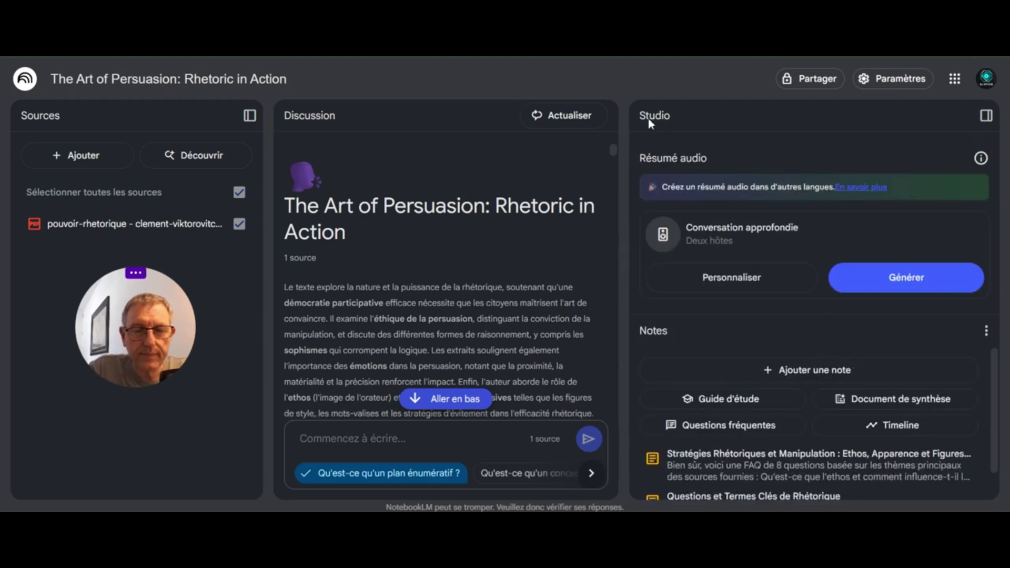
Step: Generate a timeline note from the rhetoric PDF and read through its chronology of events and list of characters
{"action": "left_click", "coordinate": [912, 433]}
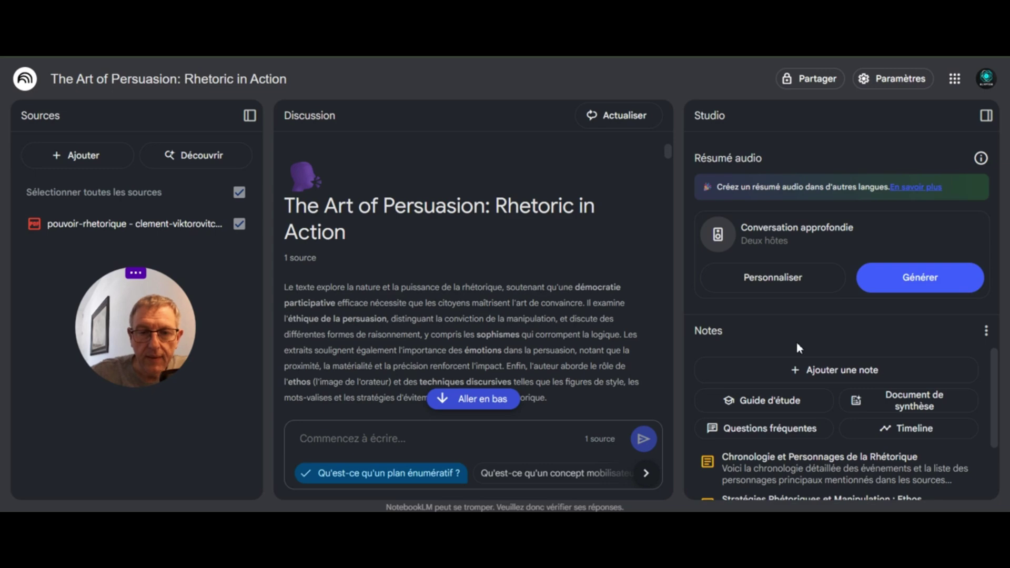
{"action": "left_click", "coordinate": [766, 467]}
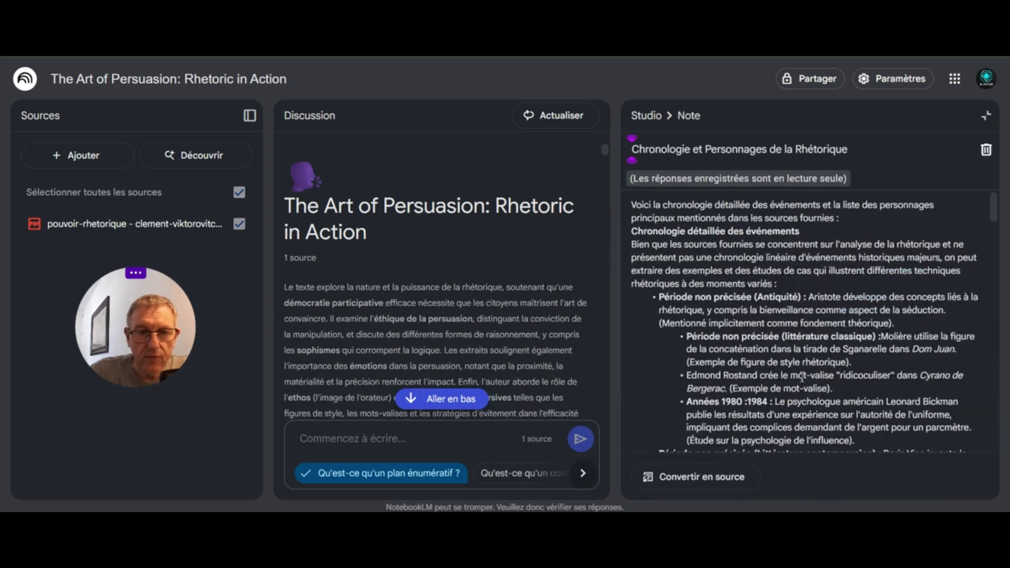
{"action": "scroll", "coordinate": [802, 365], "scroll_direction": "down", "scroll_amount": 2}
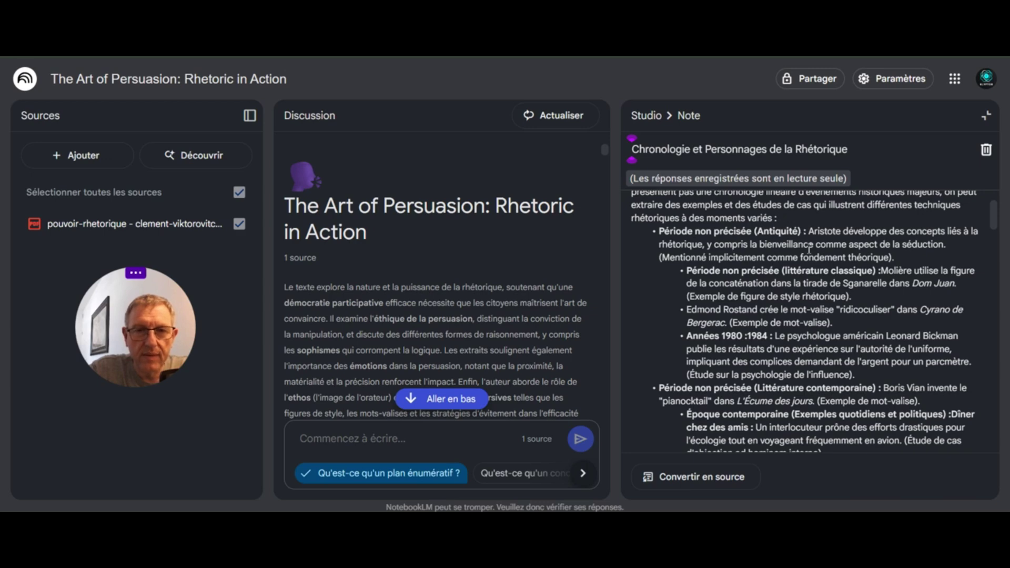
{"action": "scroll", "coordinate": [796, 335], "scroll_direction": "down", "scroll_amount": 10}
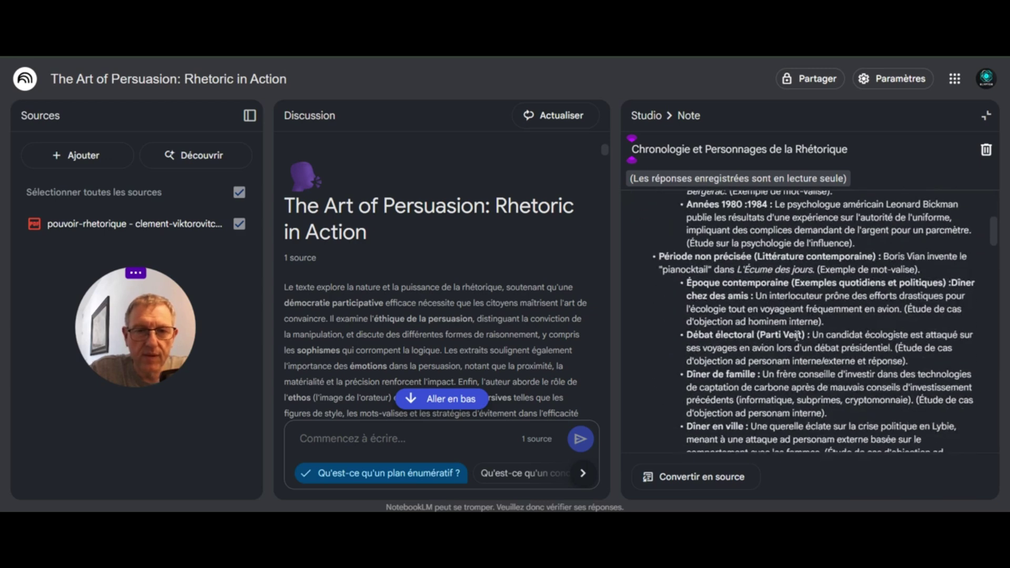
{"action": "scroll", "coordinate": [796, 335], "scroll_direction": "down", "scroll_amount": 10}
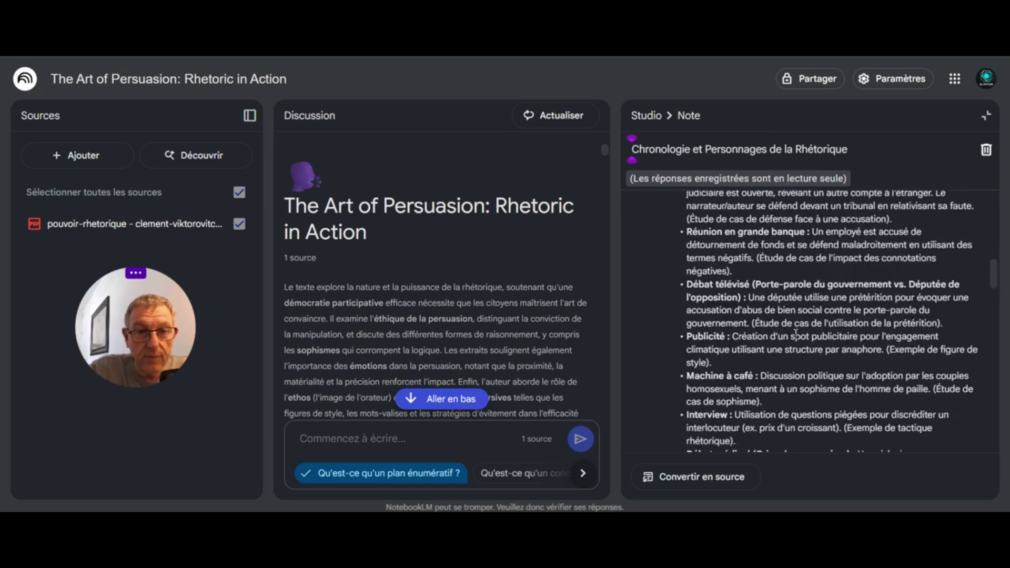
{"action": "scroll", "coordinate": [795, 334], "scroll_direction": "up", "scroll_amount": 4}
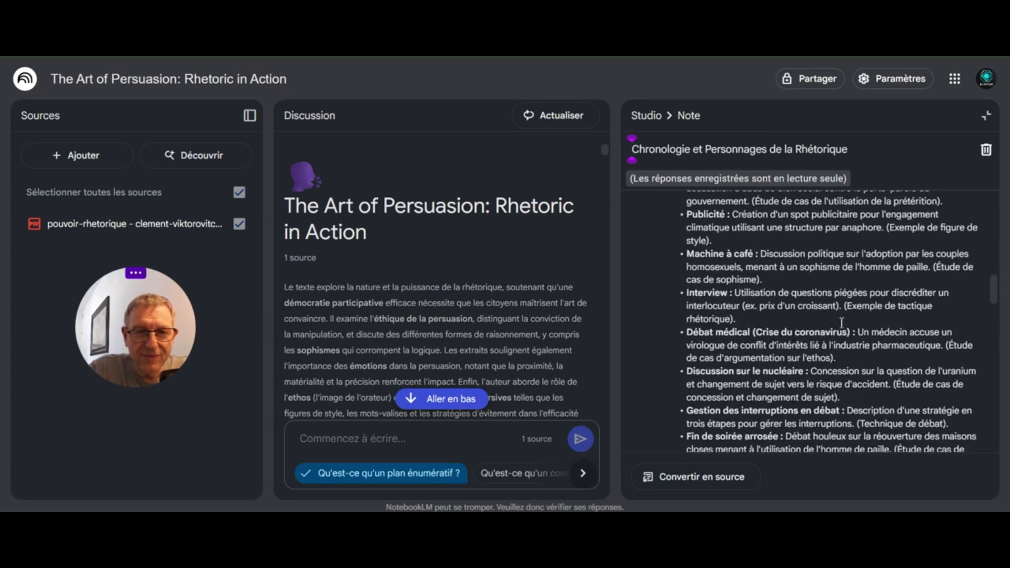
{"action": "scroll", "coordinate": [841, 322], "scroll_direction": "down", "scroll_amount": 2}
{"action": "scroll", "coordinate": [841, 322], "scroll_direction": "down", "scroll_amount": 10}
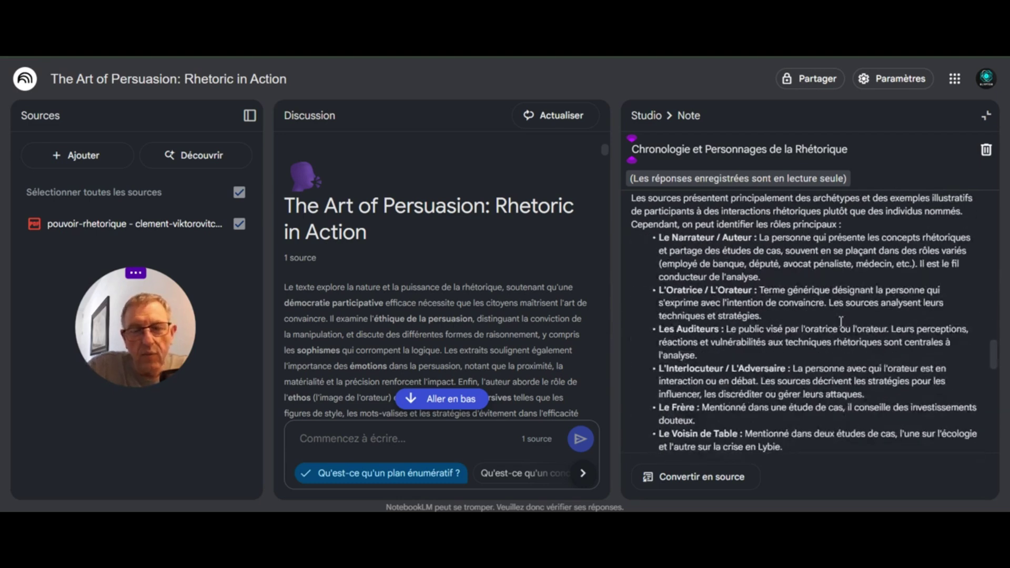
{"action": "scroll", "coordinate": [840, 322], "scroll_direction": "down", "scroll_amount": 12}
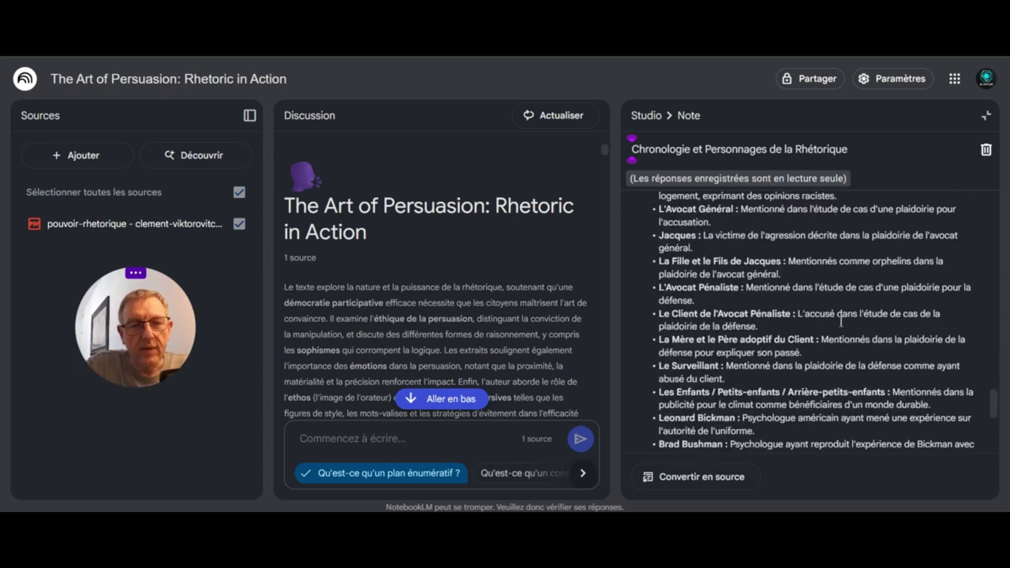
{"action": "scroll", "coordinate": [840, 322], "scroll_direction": "down", "scroll_amount": 2}
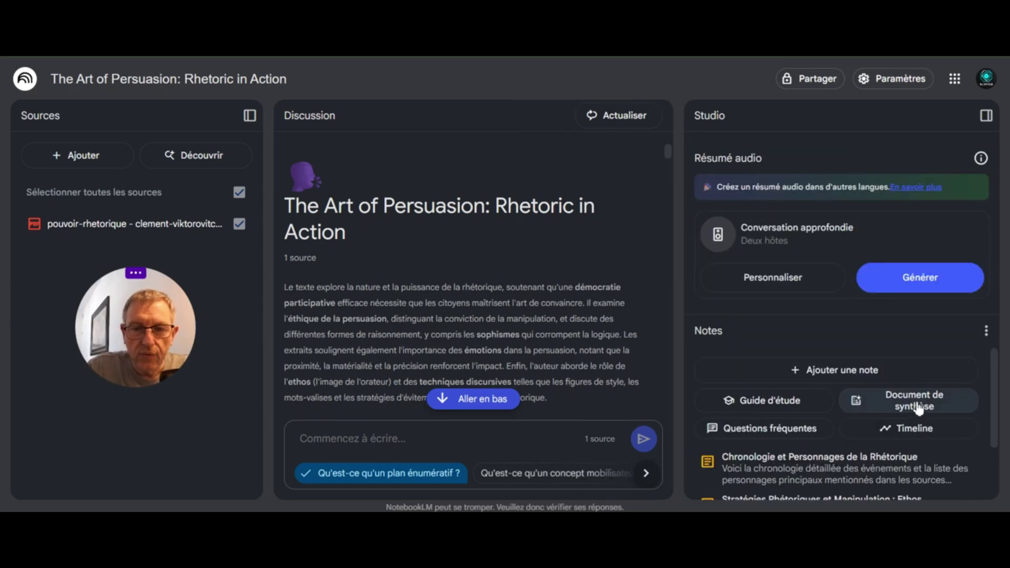
Step: Generate a briefing document from the rhetoric PDF and read through the resulting note
{"action": "left_click", "coordinate": [918, 406]}
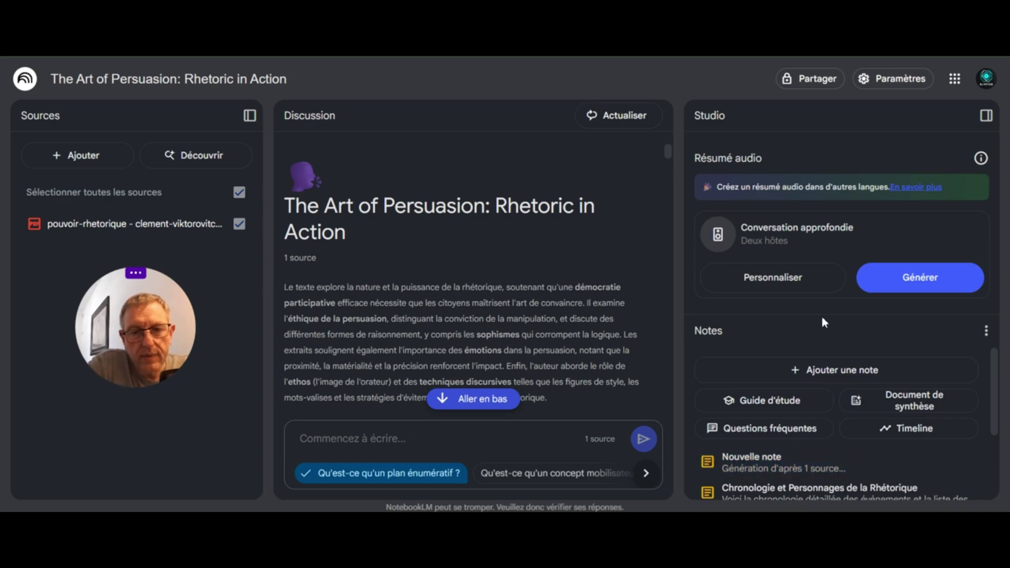
{"action": "scroll", "coordinate": [844, 266], "scroll_direction": "down", "scroll_amount": 4}
{"action": "scroll", "coordinate": [844, 267], "scroll_direction": "down", "scroll_amount": 15}
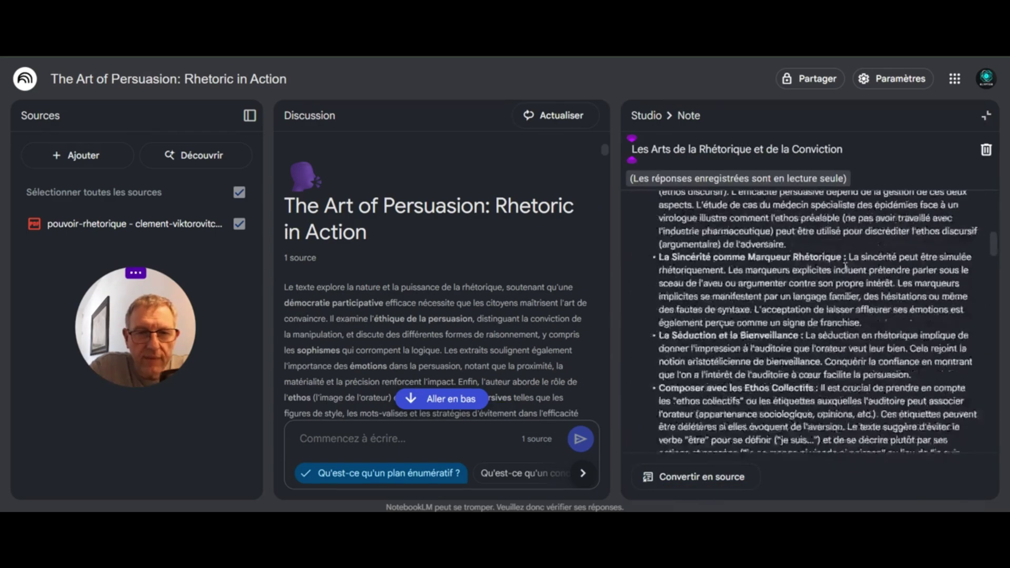
{"action": "scroll", "coordinate": [844, 266], "scroll_direction": "down", "scroll_amount": 8}
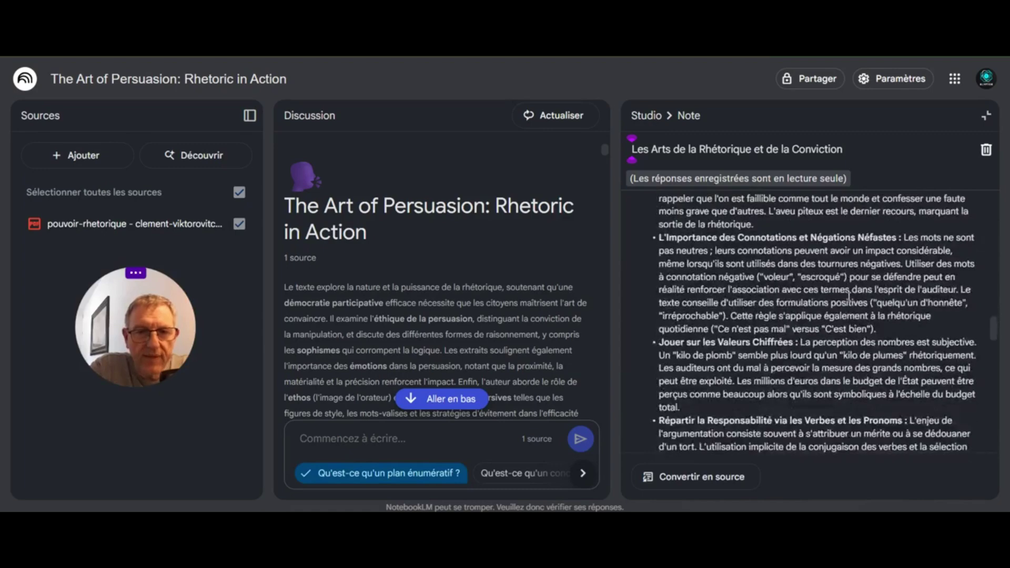
{"action": "scroll", "coordinate": [845, 293], "scroll_direction": "down", "scroll_amount": 12}
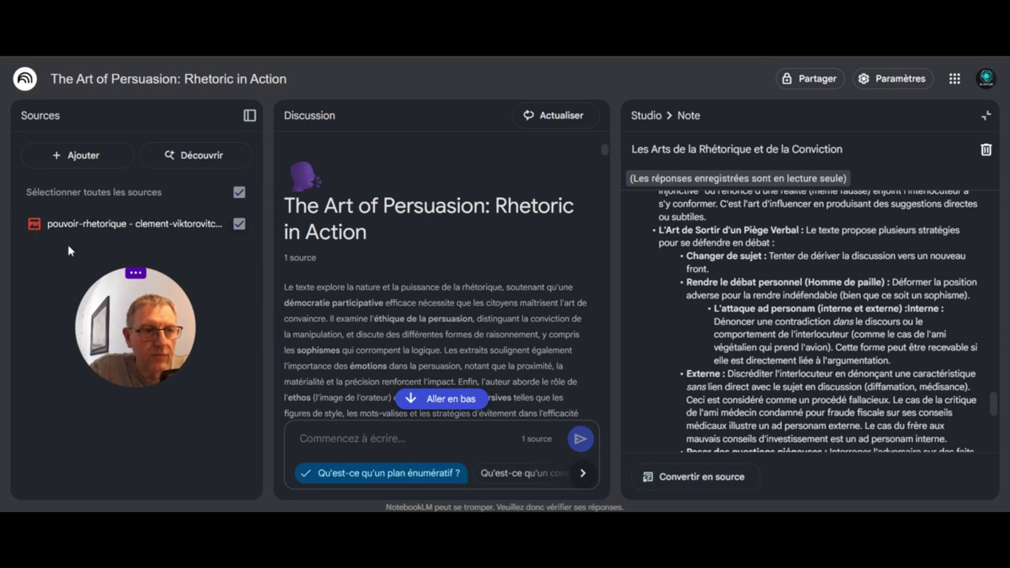
{"action": "scroll", "coordinate": [789, 368], "scroll_direction": "down", "scroll_amount": 6}
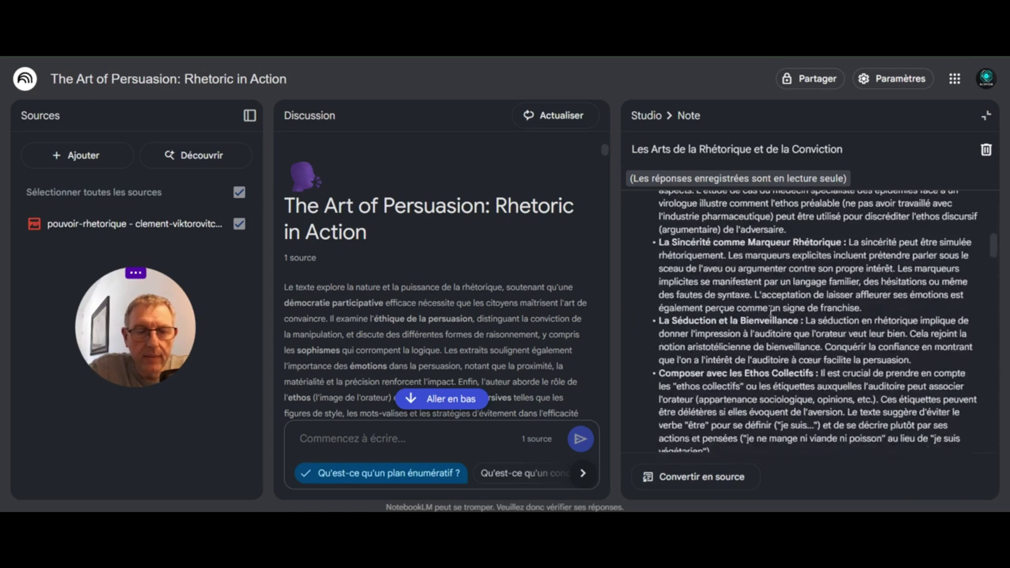
Step: Convert the briefing note "Les Arts de la Rhétorique et de la Conviction" into a source and delete that source from the notebook
{"action": "left_click", "coordinate": [698, 485]}
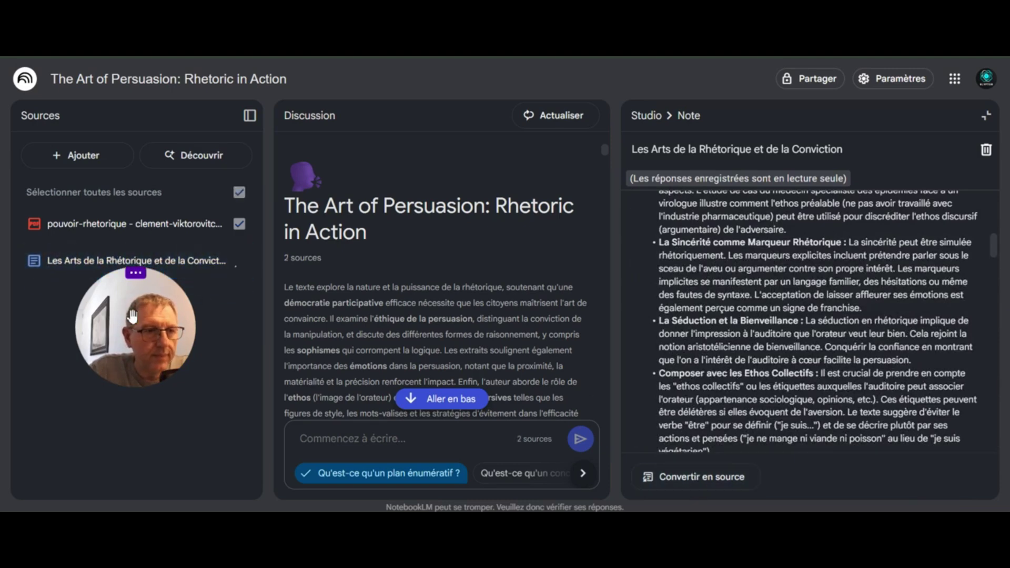
{"action": "left_click", "coordinate": [239, 223]}
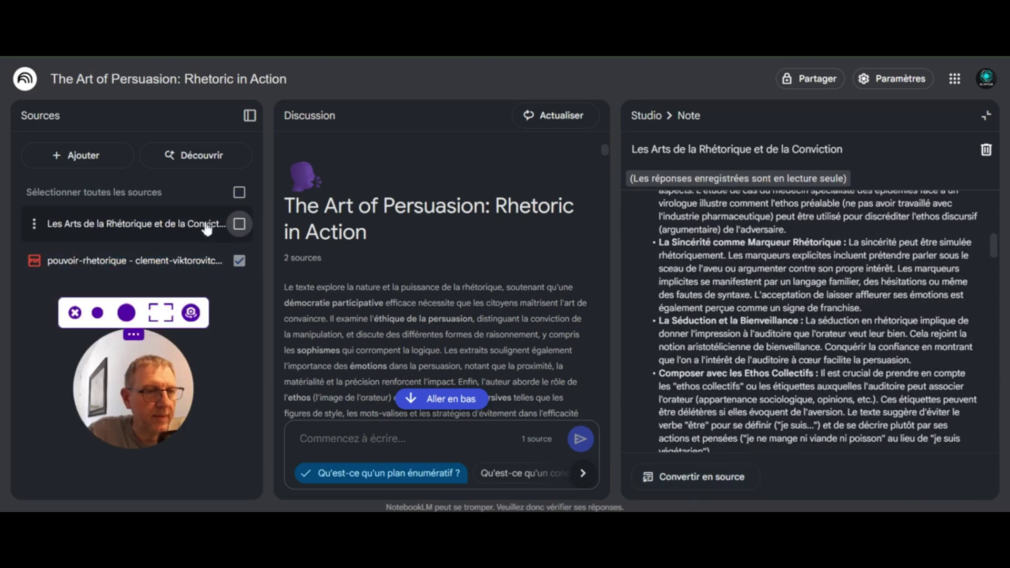
{"action": "left_click", "coordinate": [30, 226]}
{"action": "left_click", "coordinate": [616, 303]}
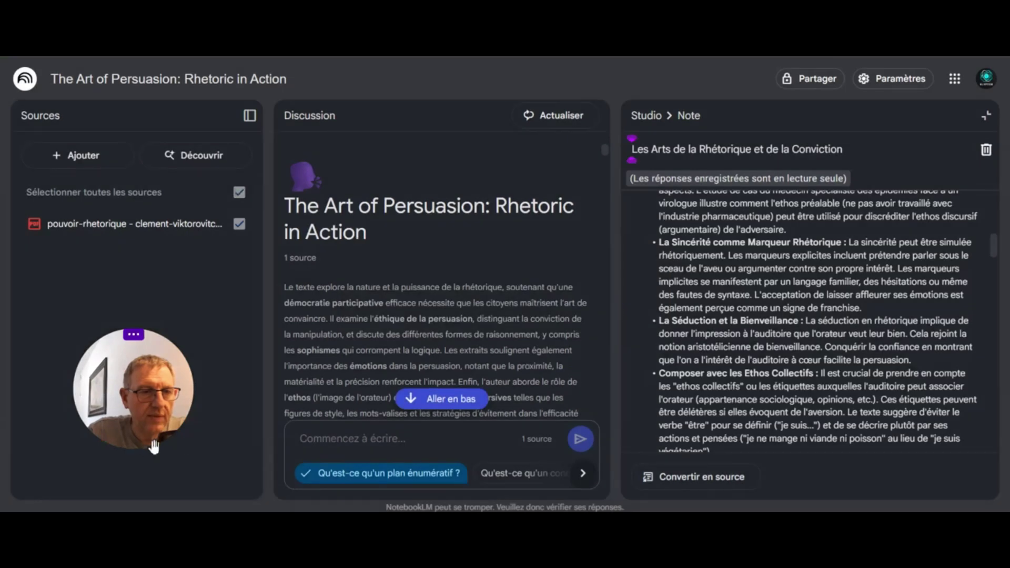
{"action": "left_click_drag", "start_coordinate": [146, 413], "coordinate": [164, 348]}
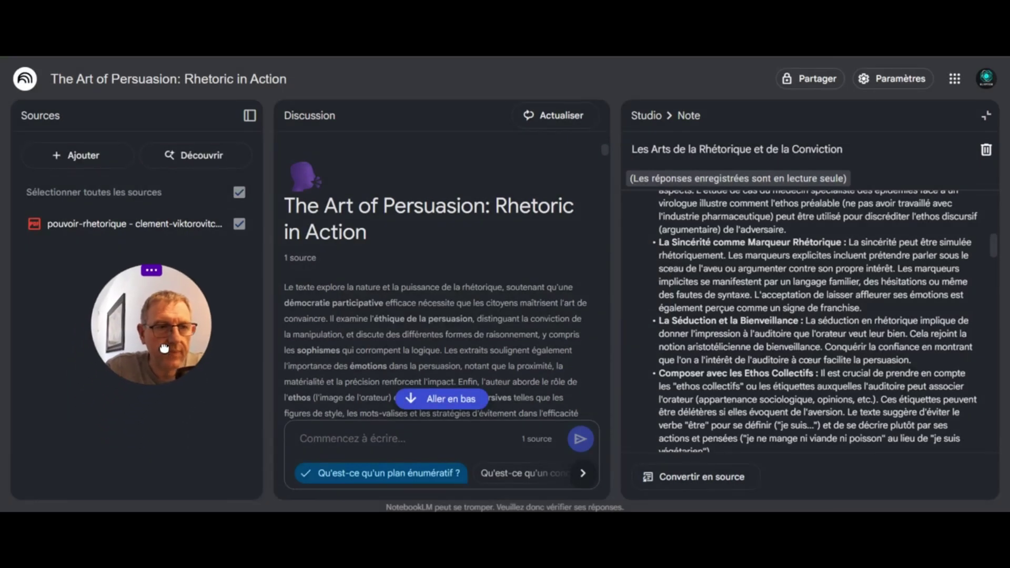
{"action": "left_click_drag", "start_coordinate": [164, 348], "coordinate": [173, 239]}
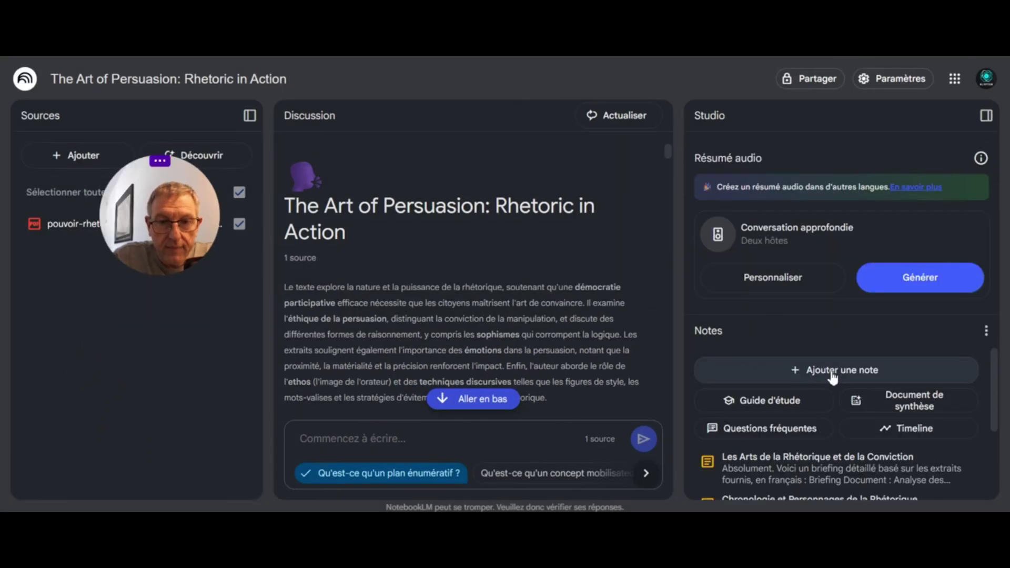
Step: Open a new blank note and return to the Studio overview without writing anything in it
{"action": "left_click", "coordinate": [832, 372]}
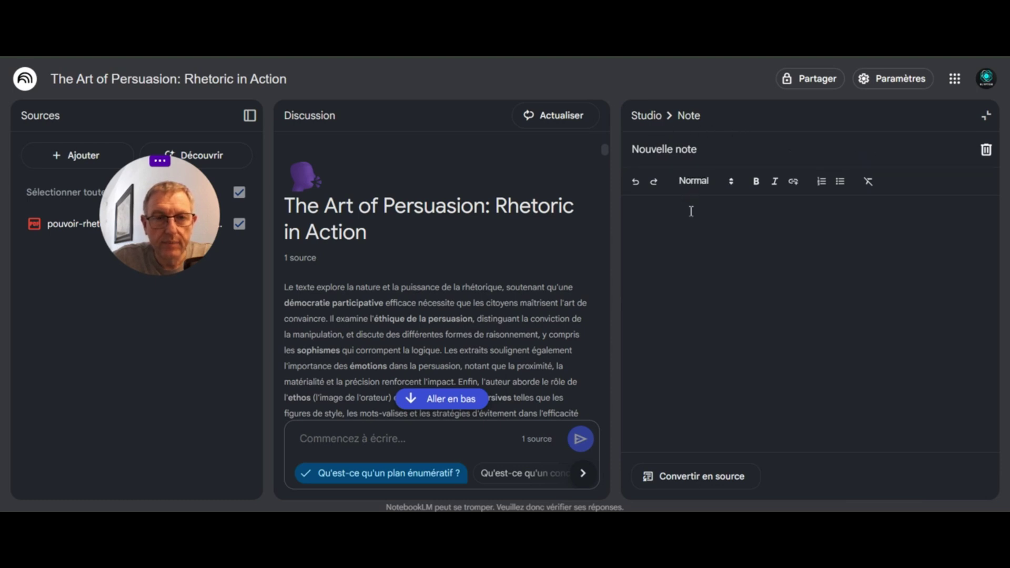
{"action": "left_click", "coordinate": [650, 116]}
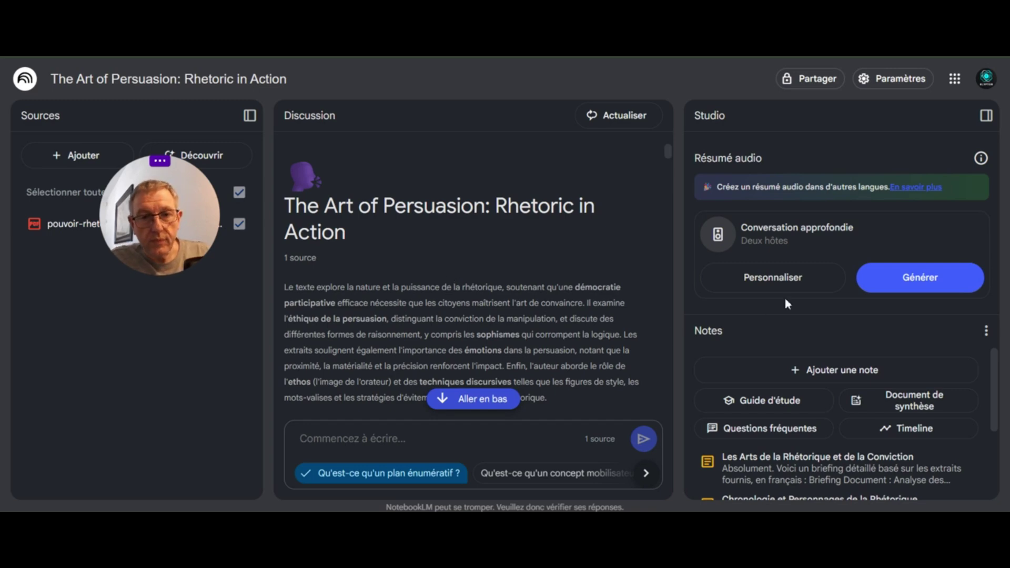
Step: Generate a customised audio overview focused on "Comment utiliser la rhétorique au quotidien dans sa vie professionnelle et dans sa vie personnelle?"
{"action": "left_click", "coordinate": [783, 279]}
{"action": "type", "text": "Comment utiliser la rhétorique au quotidien dans sa vie professionnelle et dans sa vie personnelle?"}
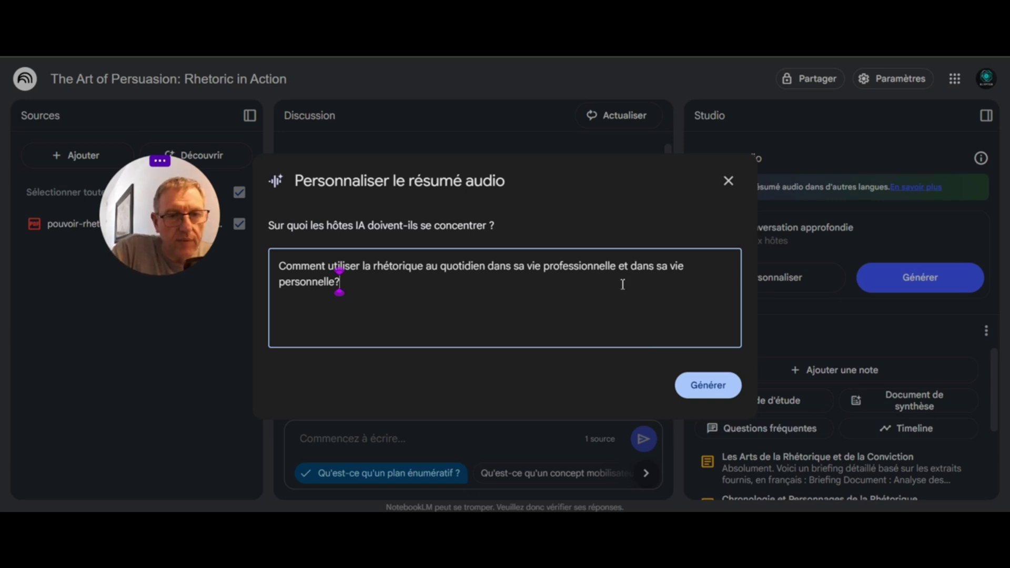
{"action": "left_click", "coordinate": [710, 388]}
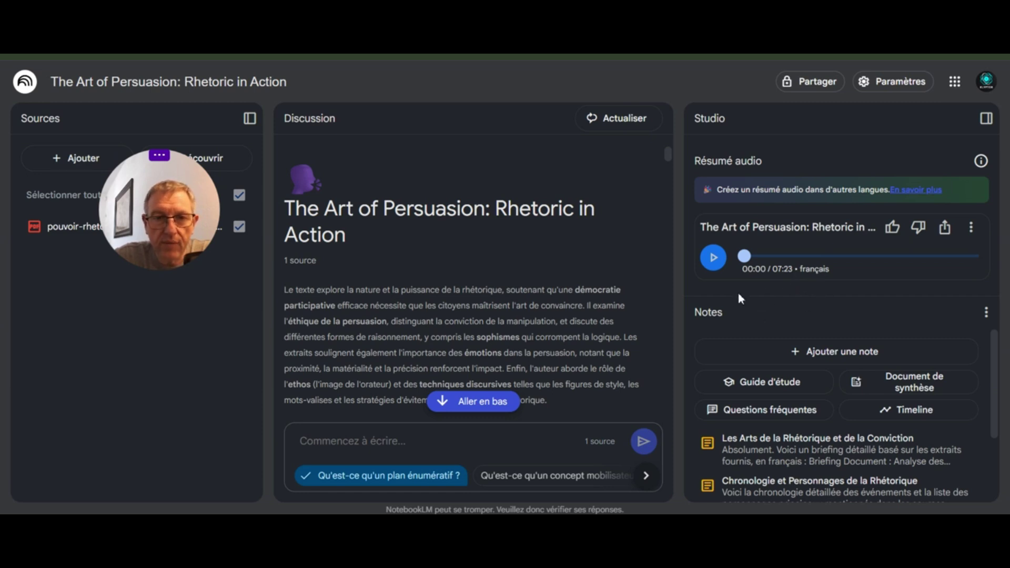
Step: Play the beginning of the generated audio overview, raise the volume, and pause the playback
{"action": "left_click", "coordinate": [714, 258]}
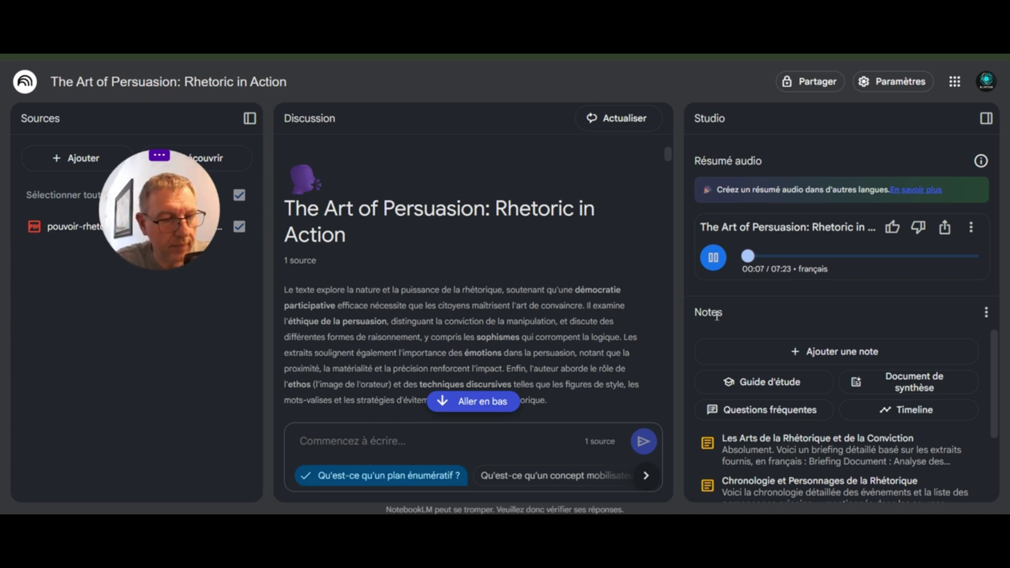
{"action": "key", "text": "XF86AudioRaiseVolume"}
{"action": "key", "text": "XF86AudioRaiseVolume"}
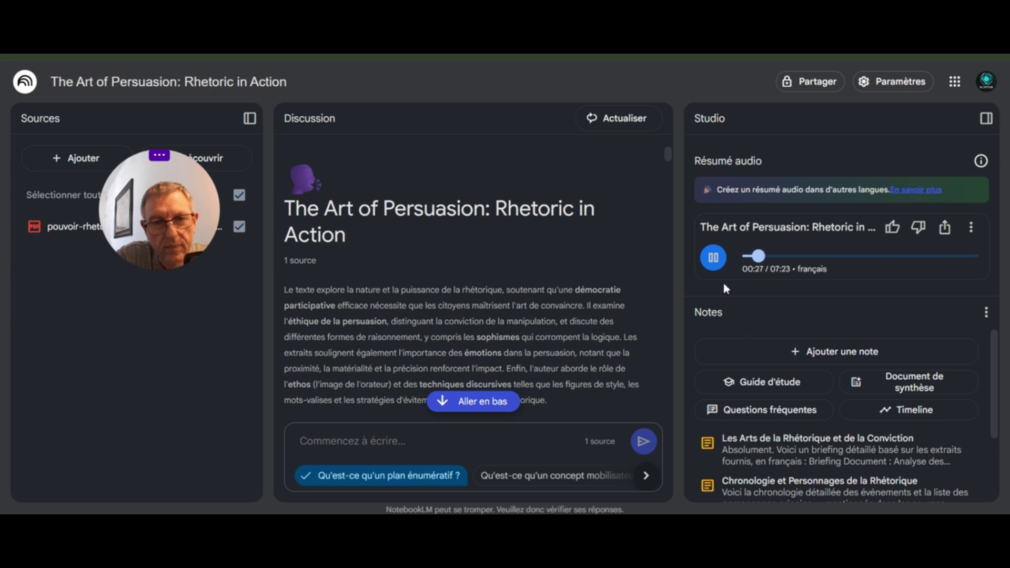
{"action": "left_click", "coordinate": [713, 258]}
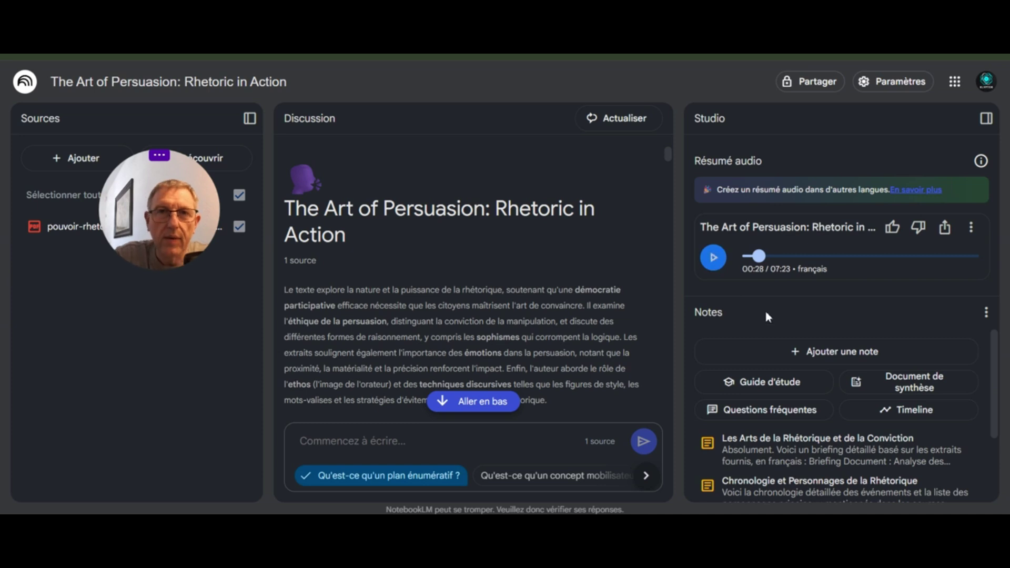
Step: Examine the audio overview's options for playback speed, downloading and deletion without applying any
{"action": "left_click", "coordinate": [970, 227]}
{"action": "mouse_move", "coordinate": [921, 259]}
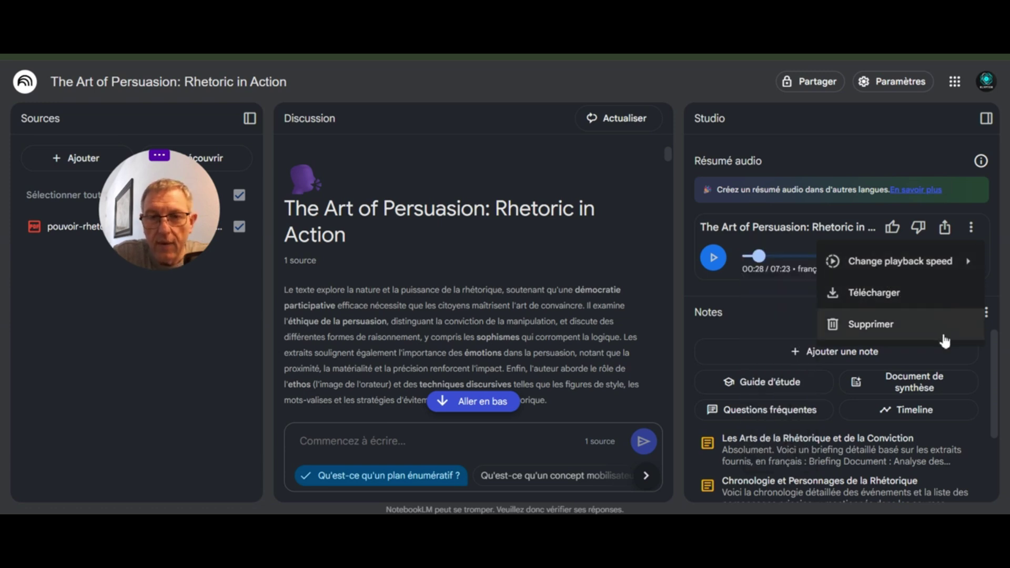
{"action": "left_click", "coordinate": [783, 322]}
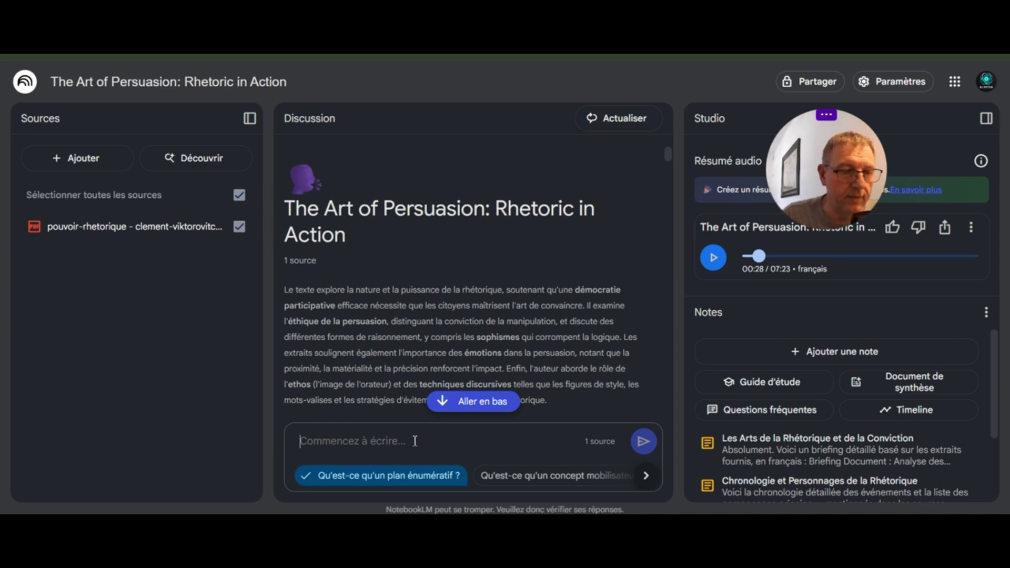
Step: Ask the notebook chat the off-topic question "Quelle est la recette de la tarte au citron?" and read the answer
{"action": "type", "text": "Qu"}
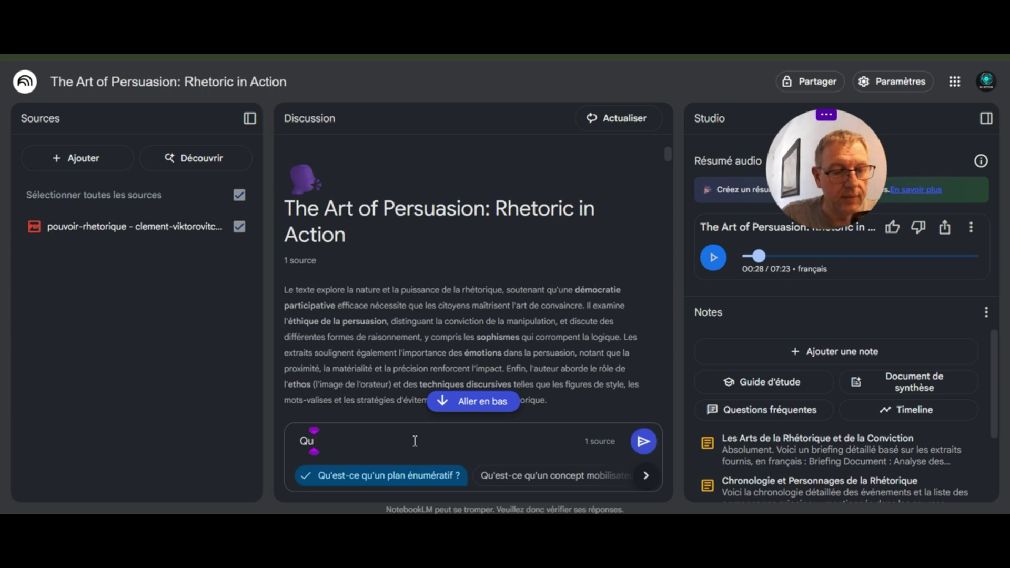
{"action": "type", "text": "elle est la"}
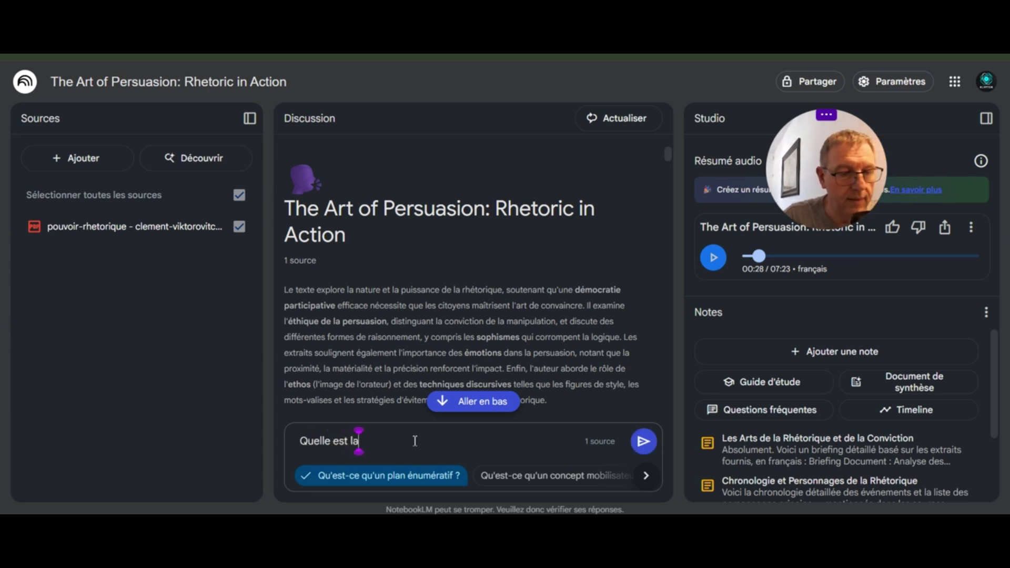
{"action": "type", "text": " recette"}
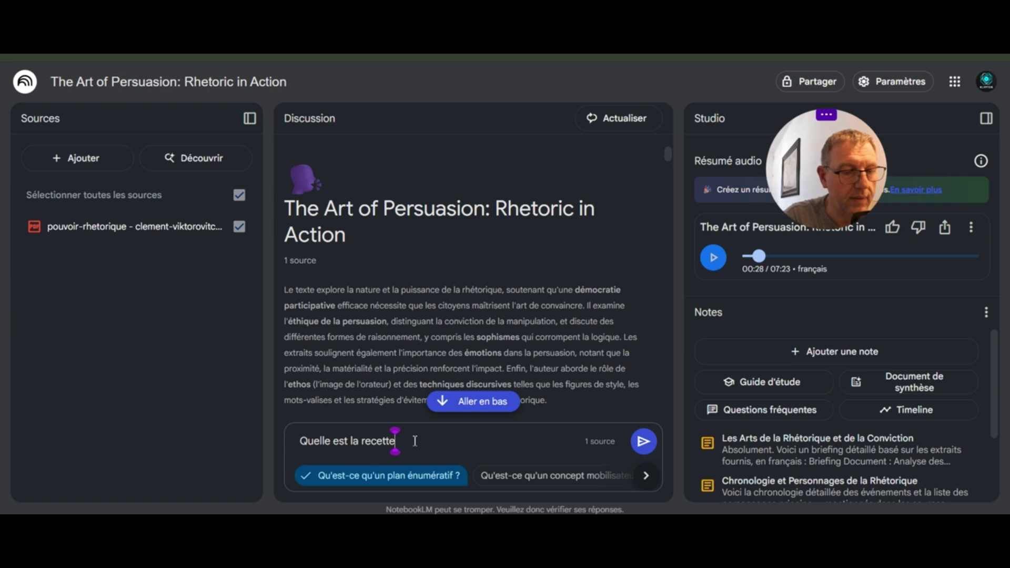
{"action": "type", "text": " de la tat"}
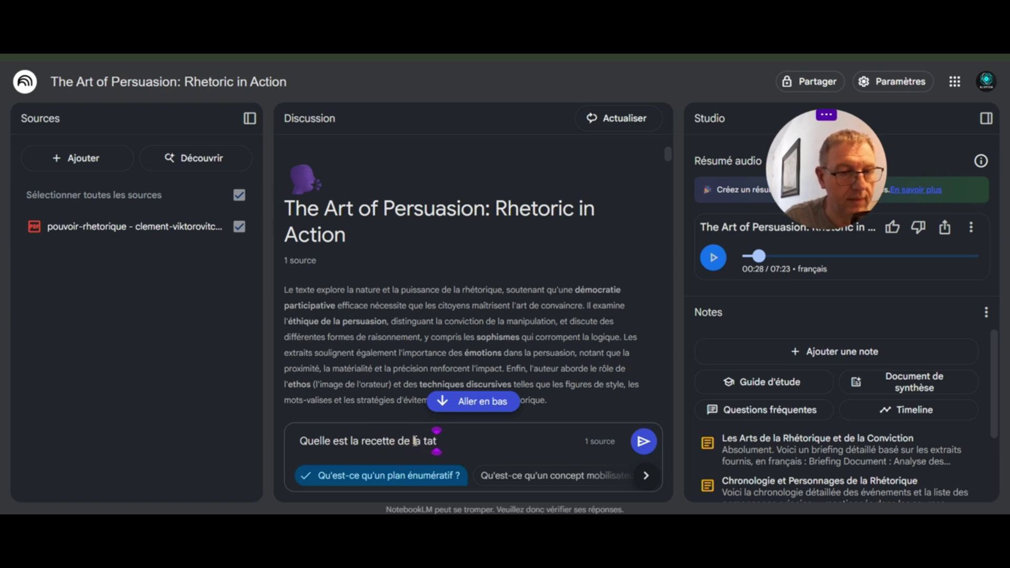
{"action": "key", "text": "BackSpace"}
{"action": "type", "text": "rte a"}
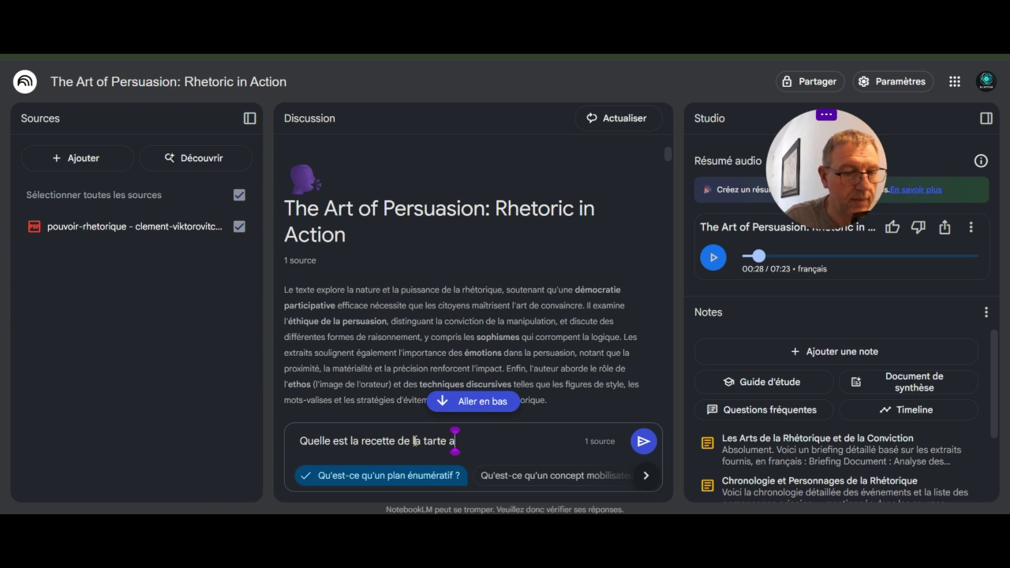
{"action": "type", "text": "u citron?"}
{"action": "key", "text": "Return"}
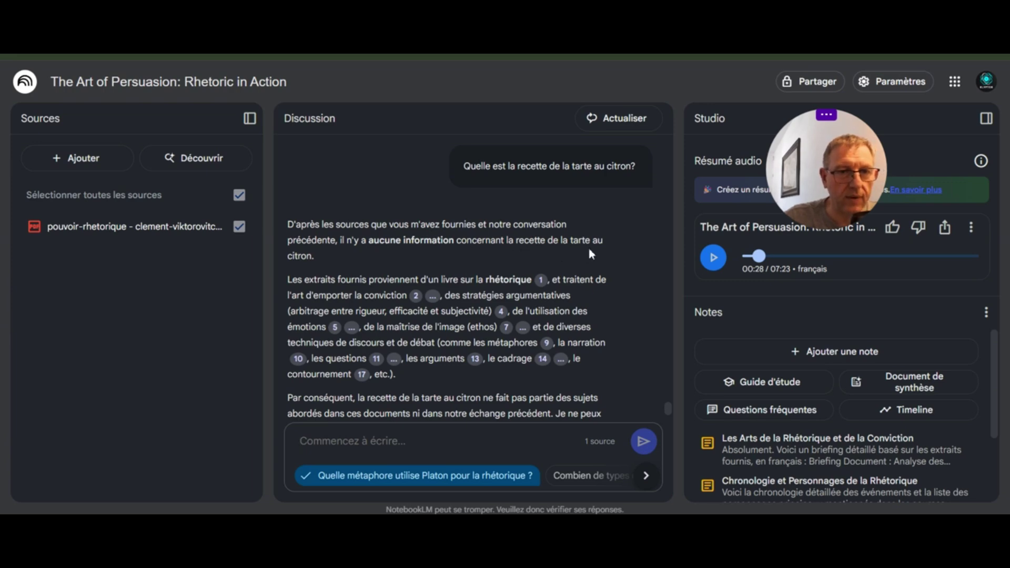
{"action": "scroll", "coordinate": [370, 257], "scroll_direction": "down", "scroll_amount": 1}
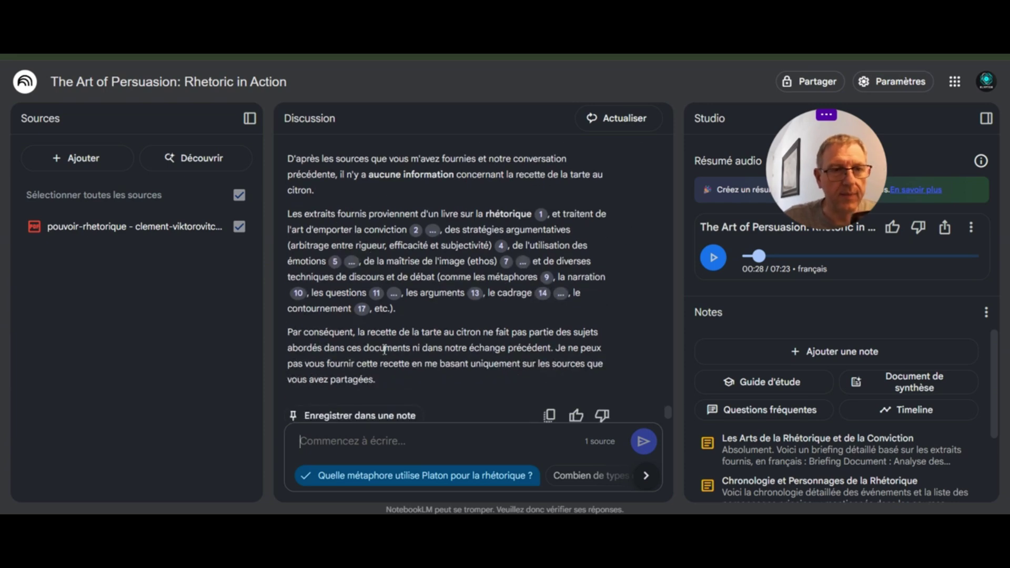
{"action": "scroll", "coordinate": [384, 349], "scroll_direction": "up", "scroll_amount": 2}
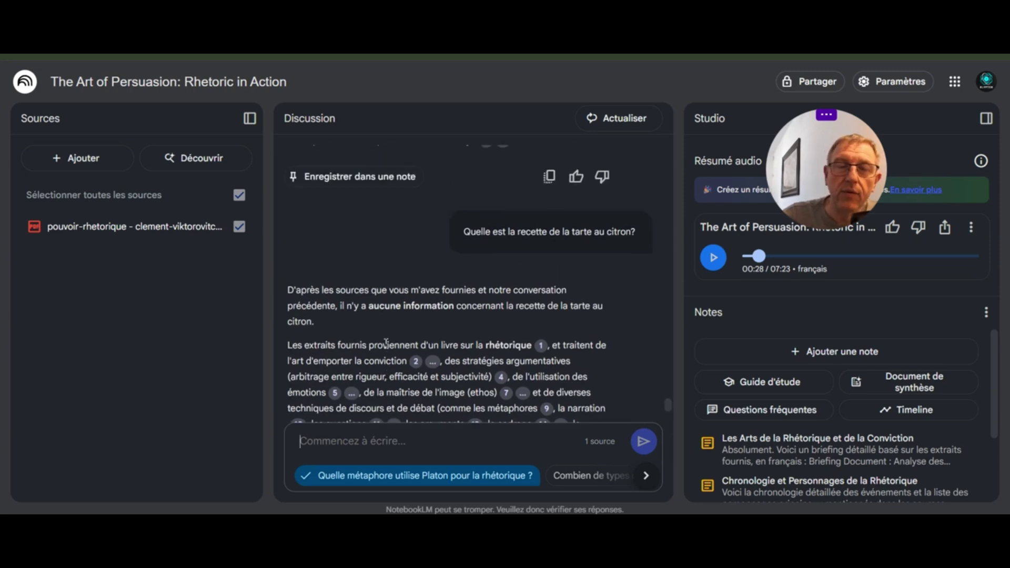